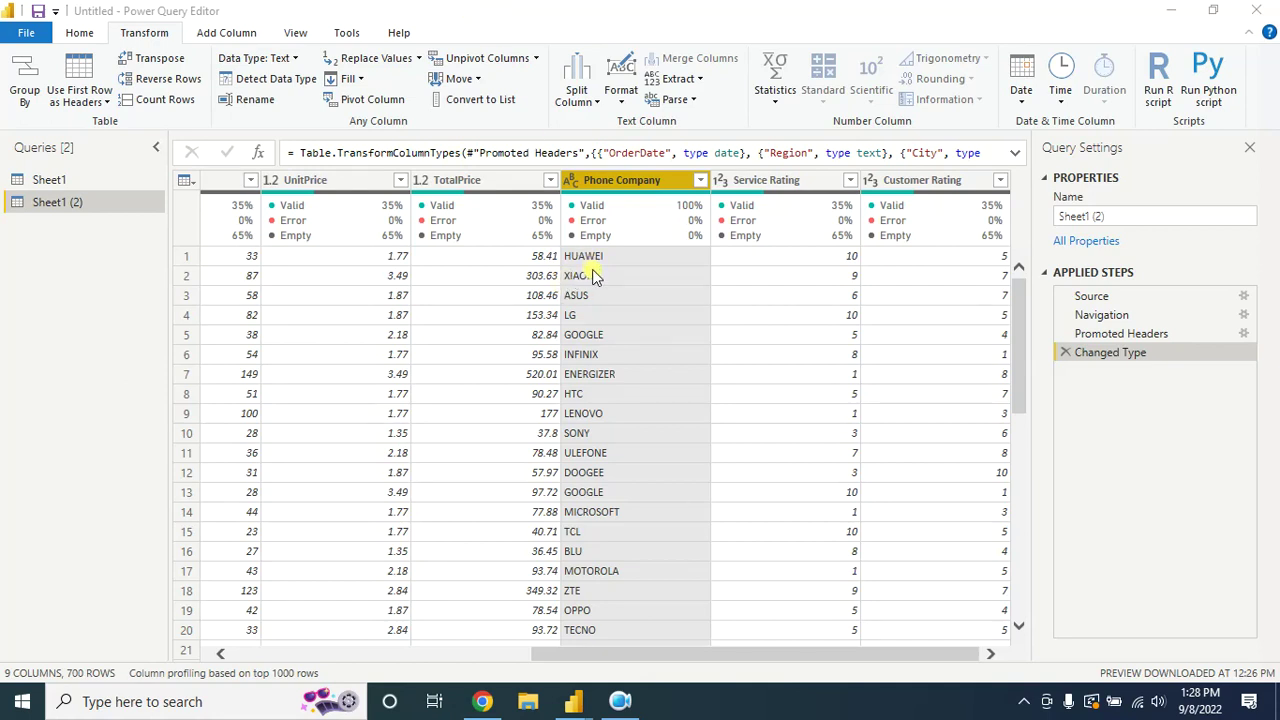
Replace HUAWEI with LG in Phone Company, then delete that step to restore HUAWEI
mouse_move(601, 244)
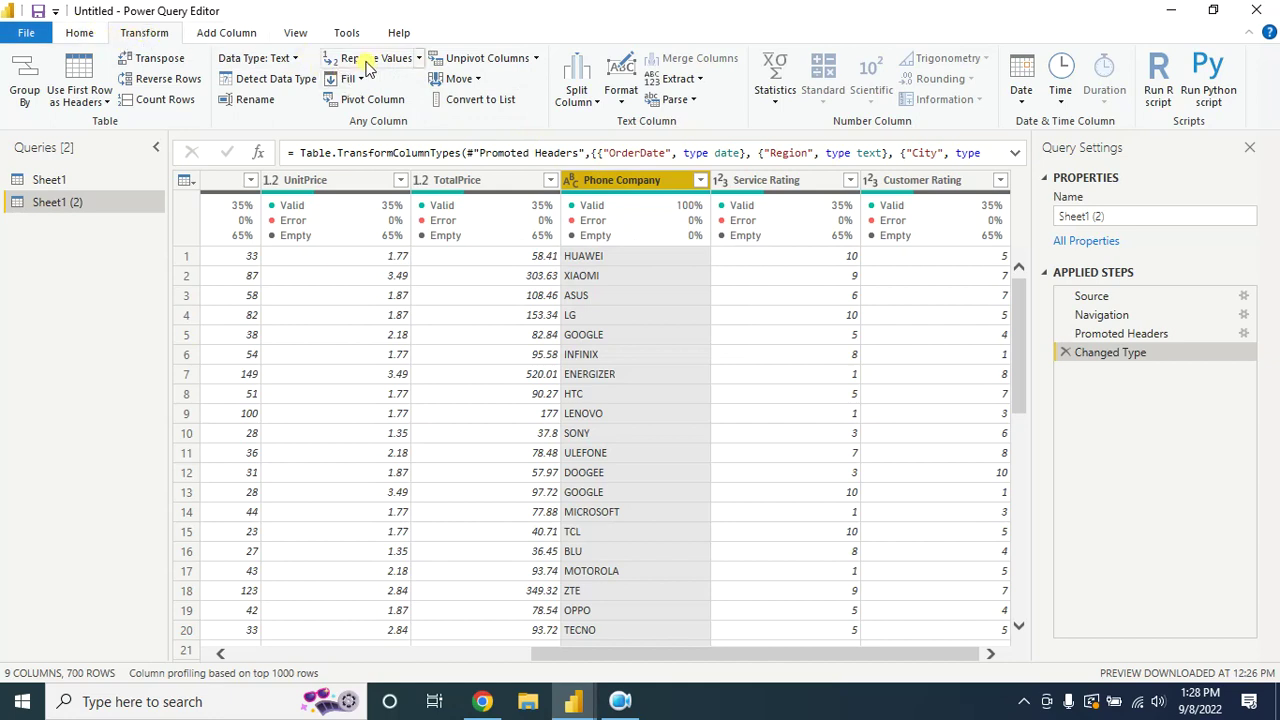
click(418, 58)
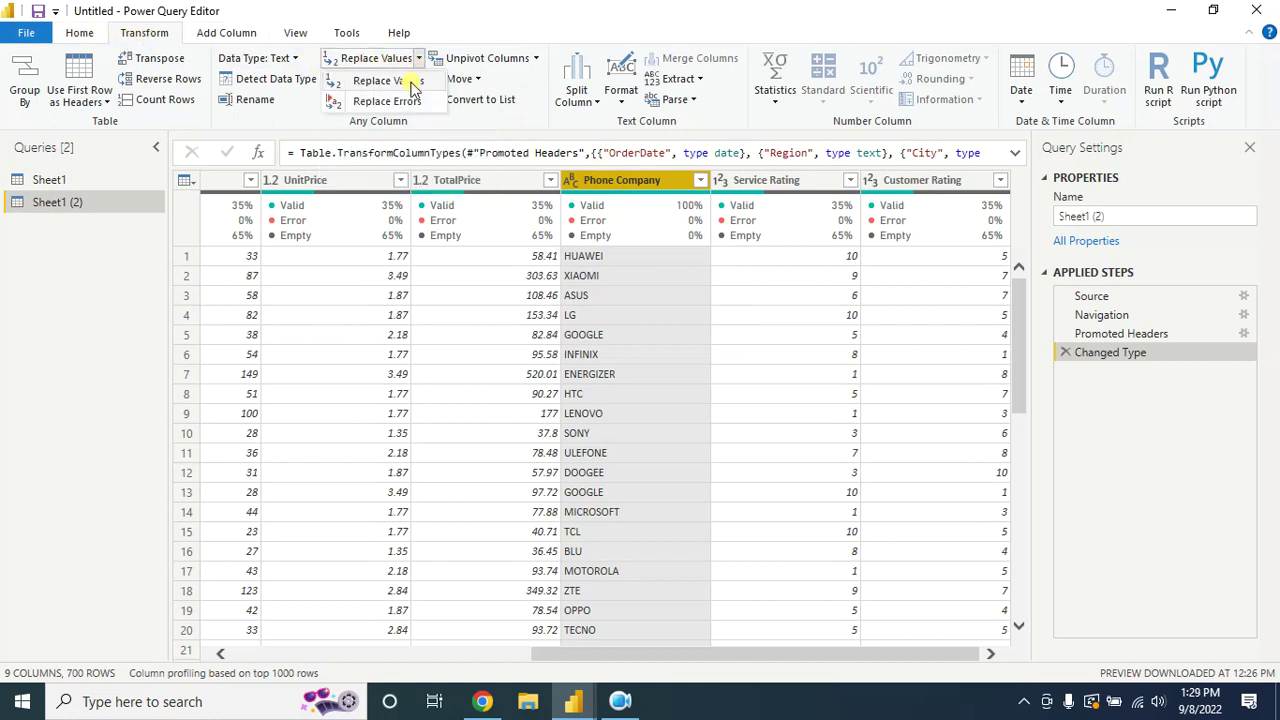
click(743, 228)
drag(630, 230, 988, 246)
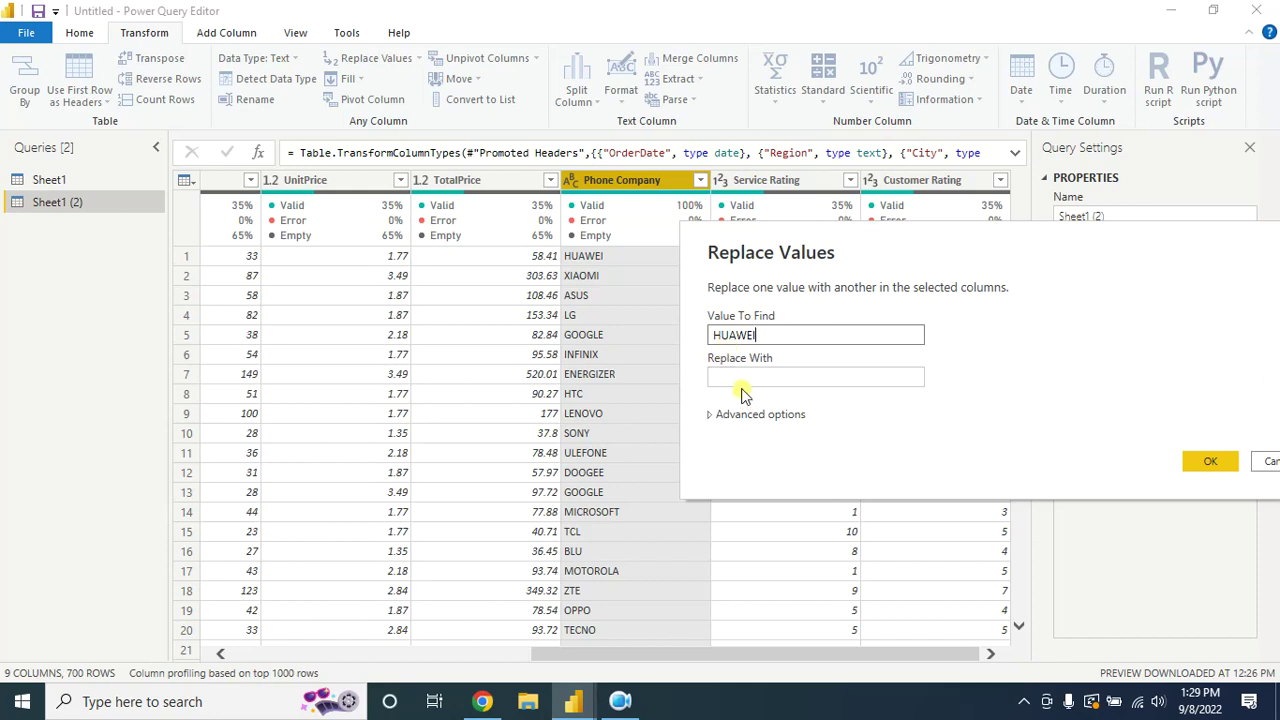
click(769, 375)
text(L)
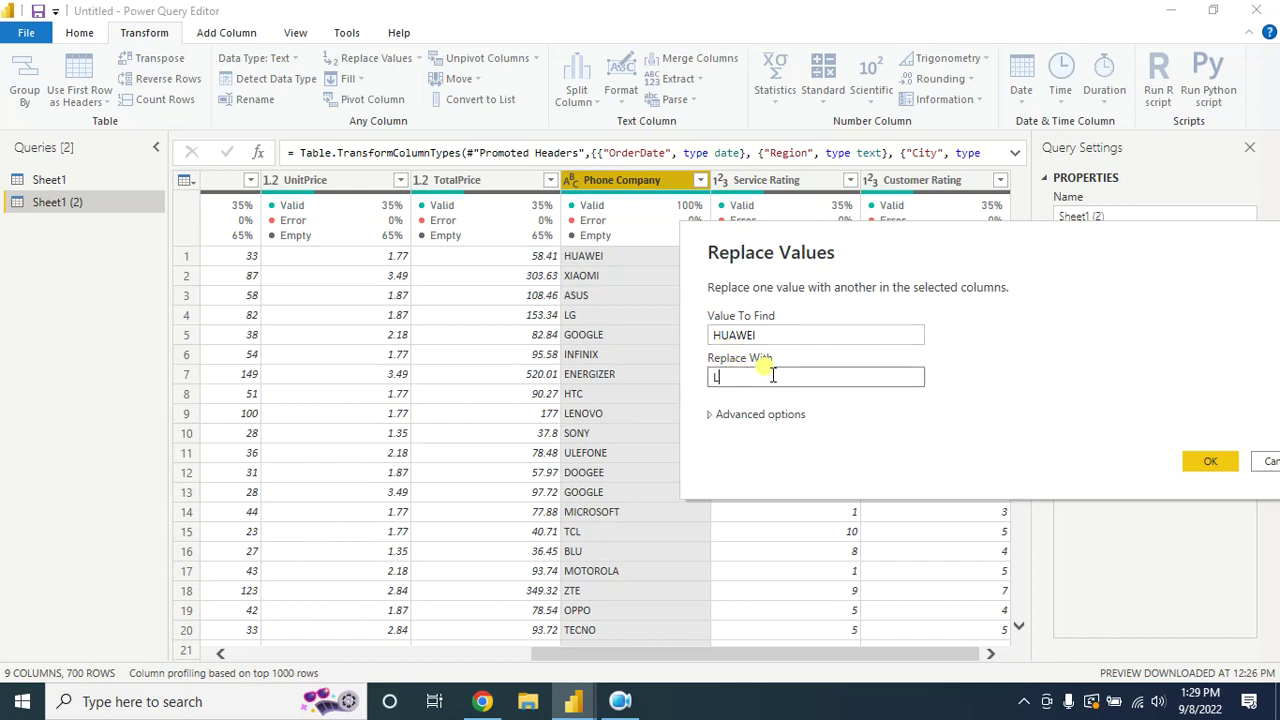
text(G)
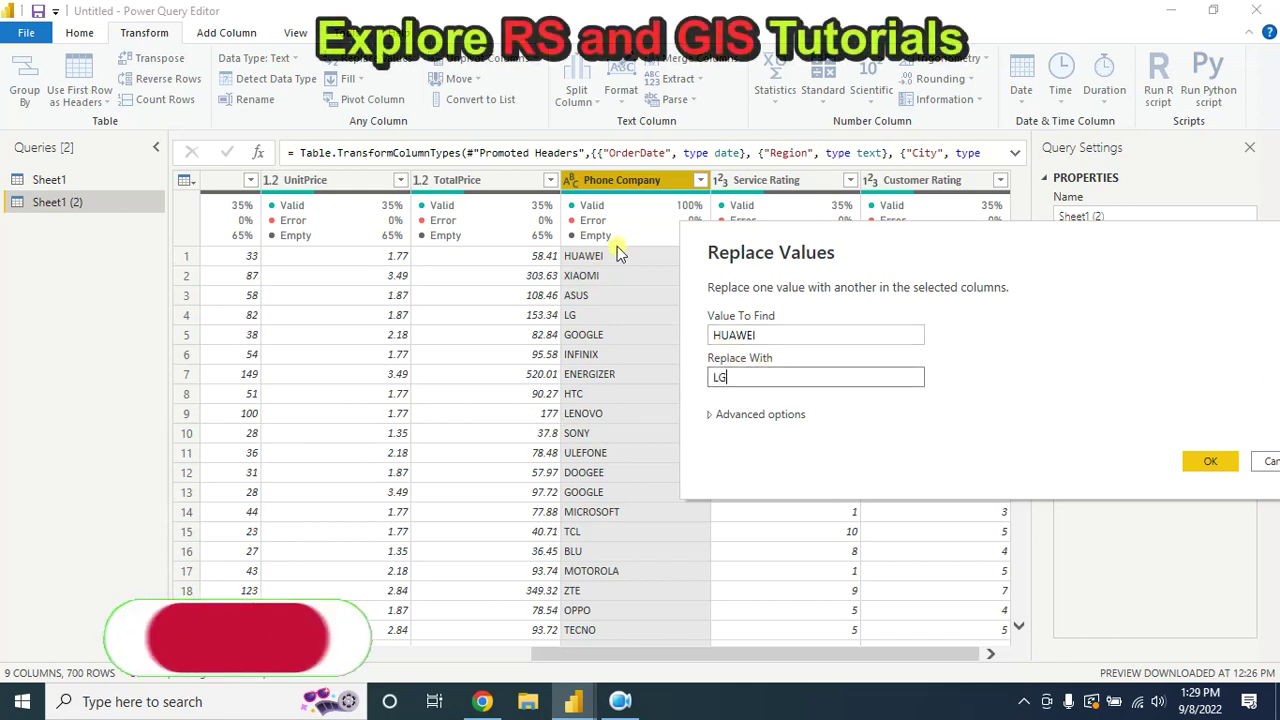
drag(888, 260, 865, 221)
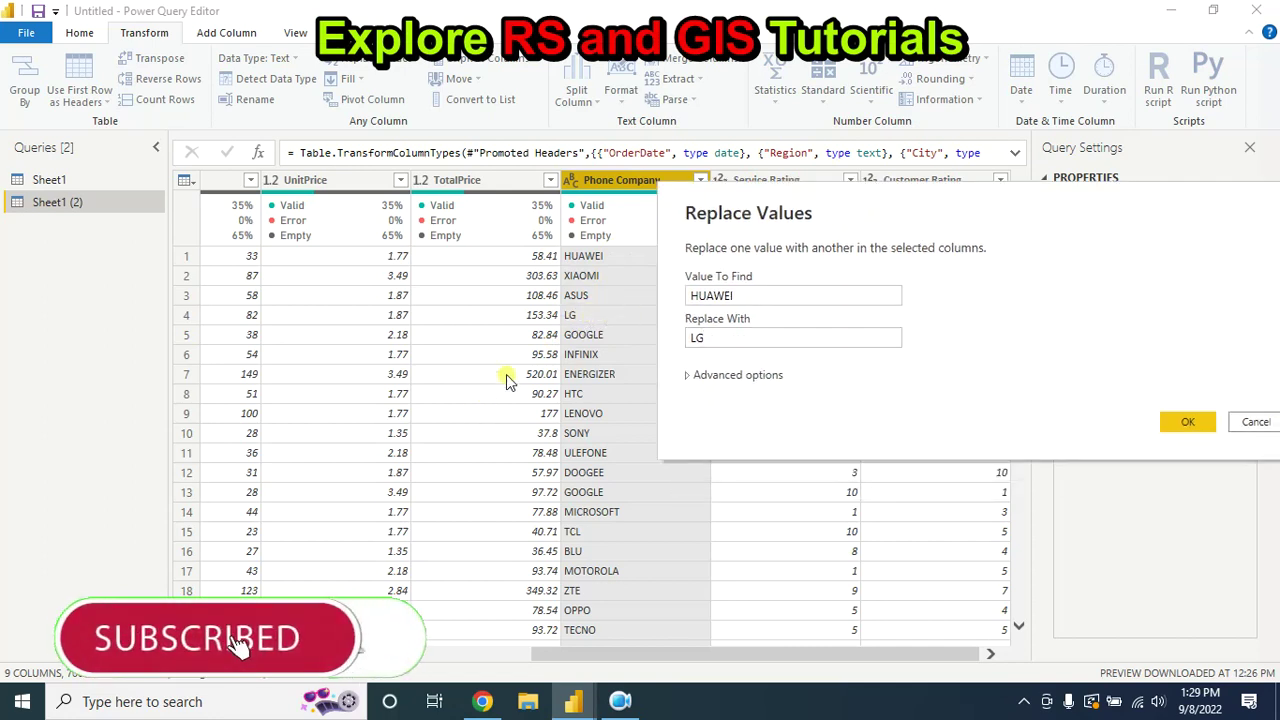
click(1187, 423)
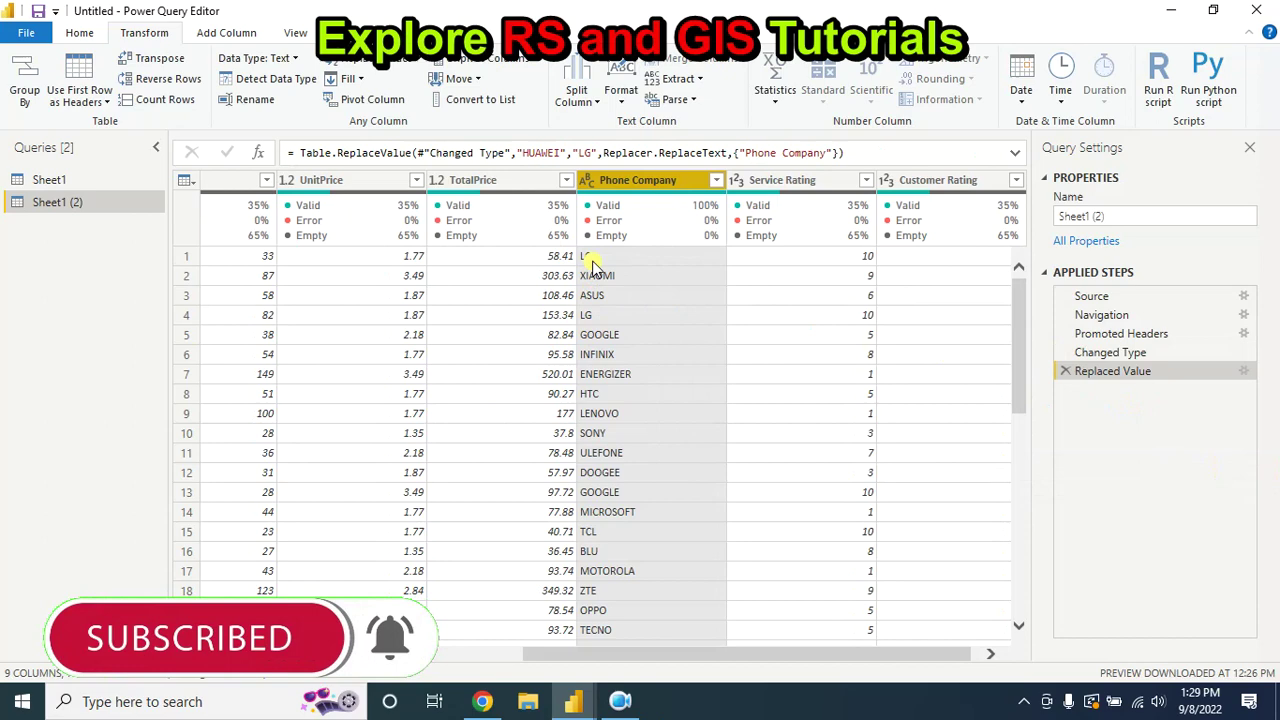
click(1065, 371)
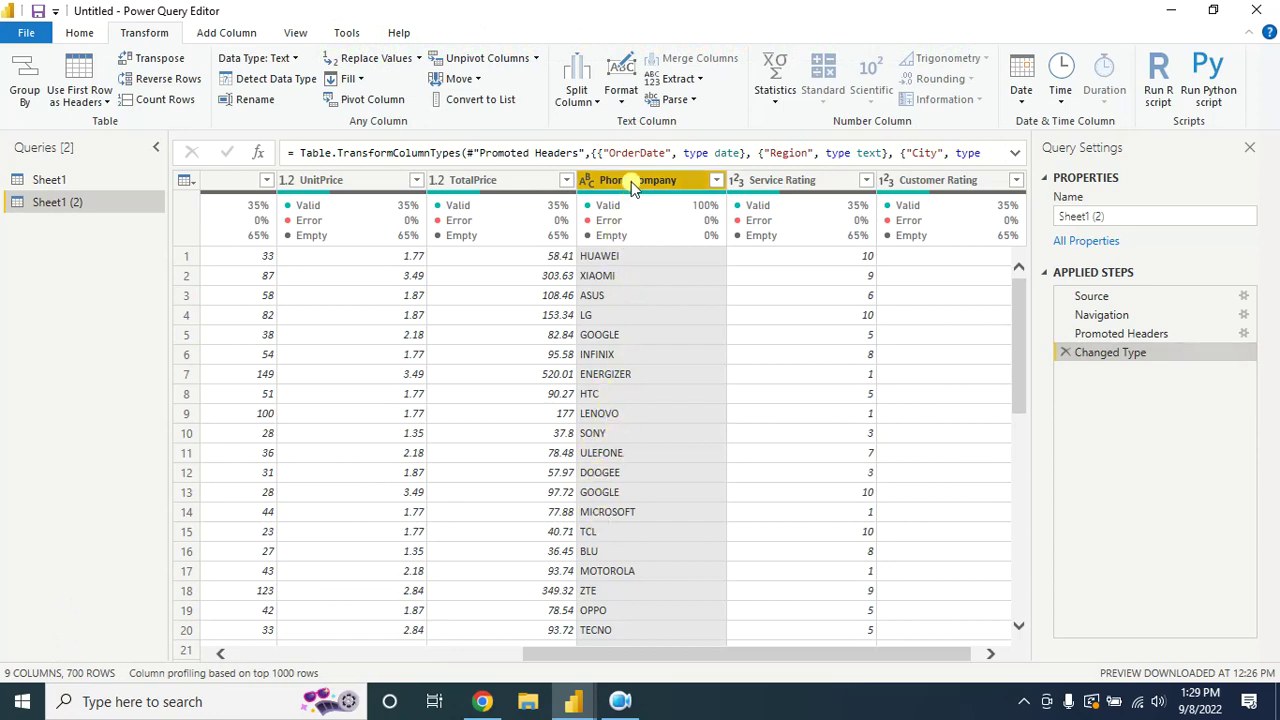
Start a conditional column named Phone Company New whose first rule tests Phone Company equals
click(226, 34)
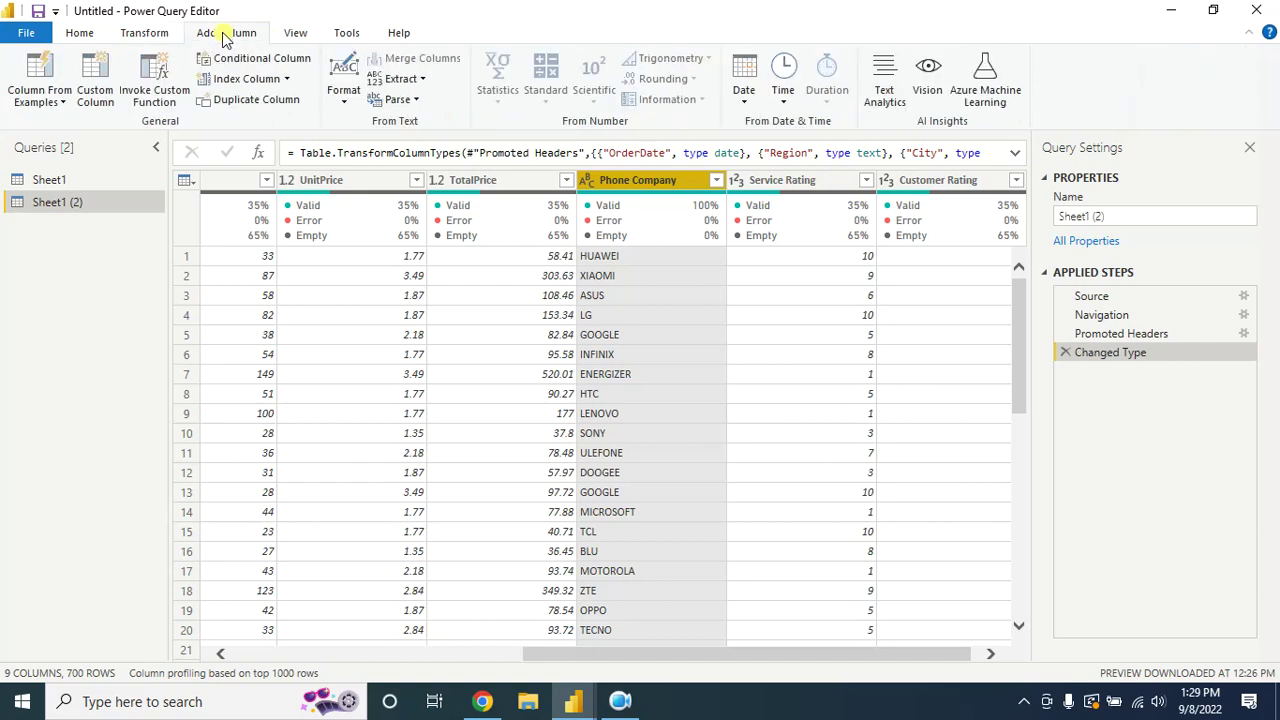
click(256, 60)
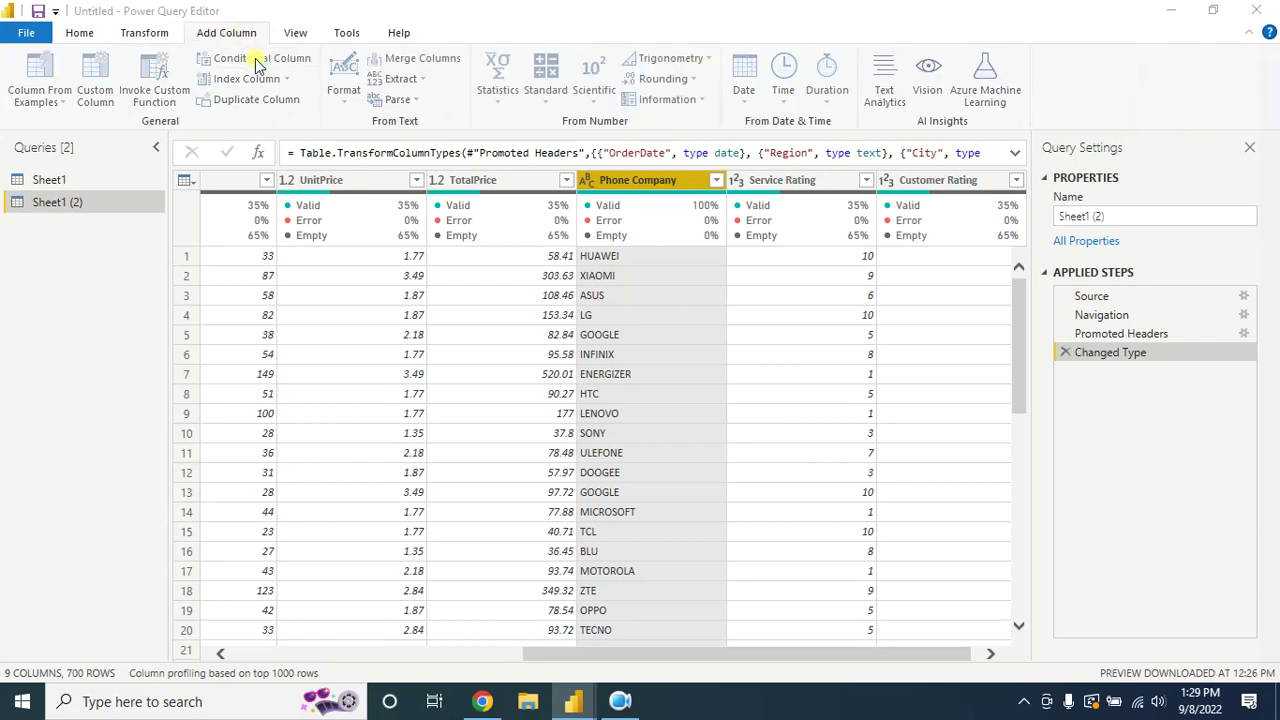
text(Phone Company New)
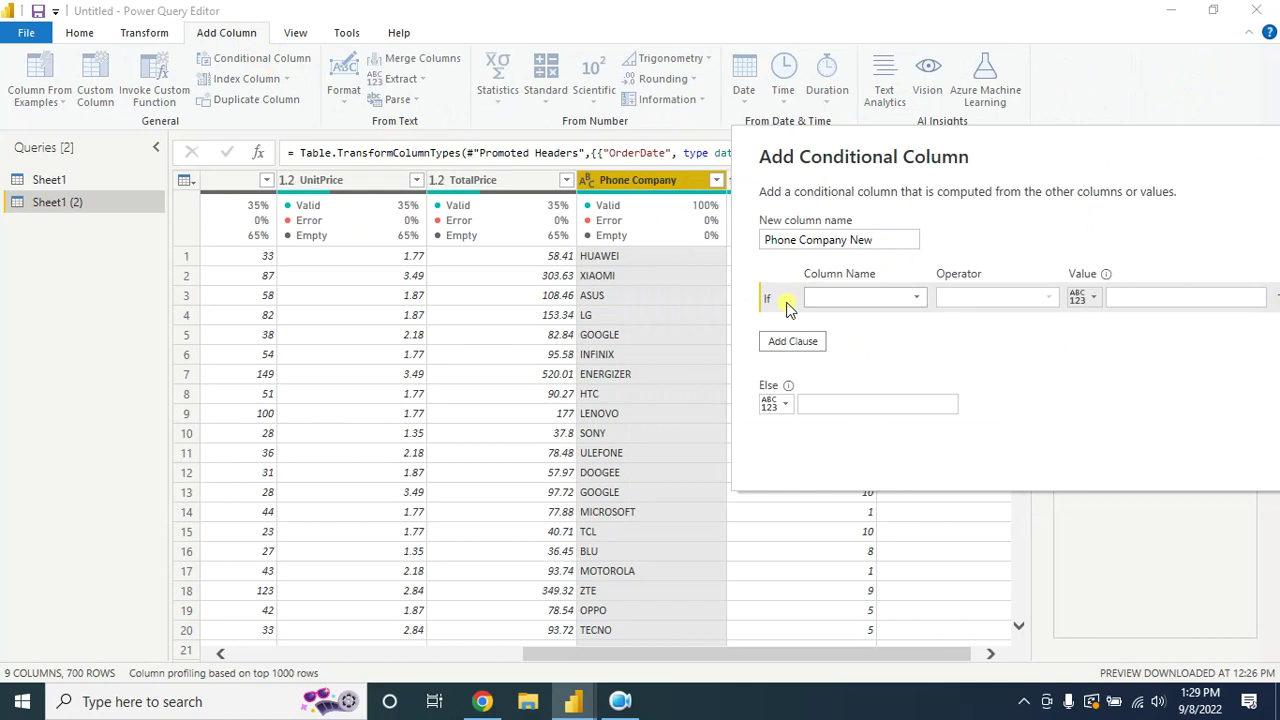
click(915, 298)
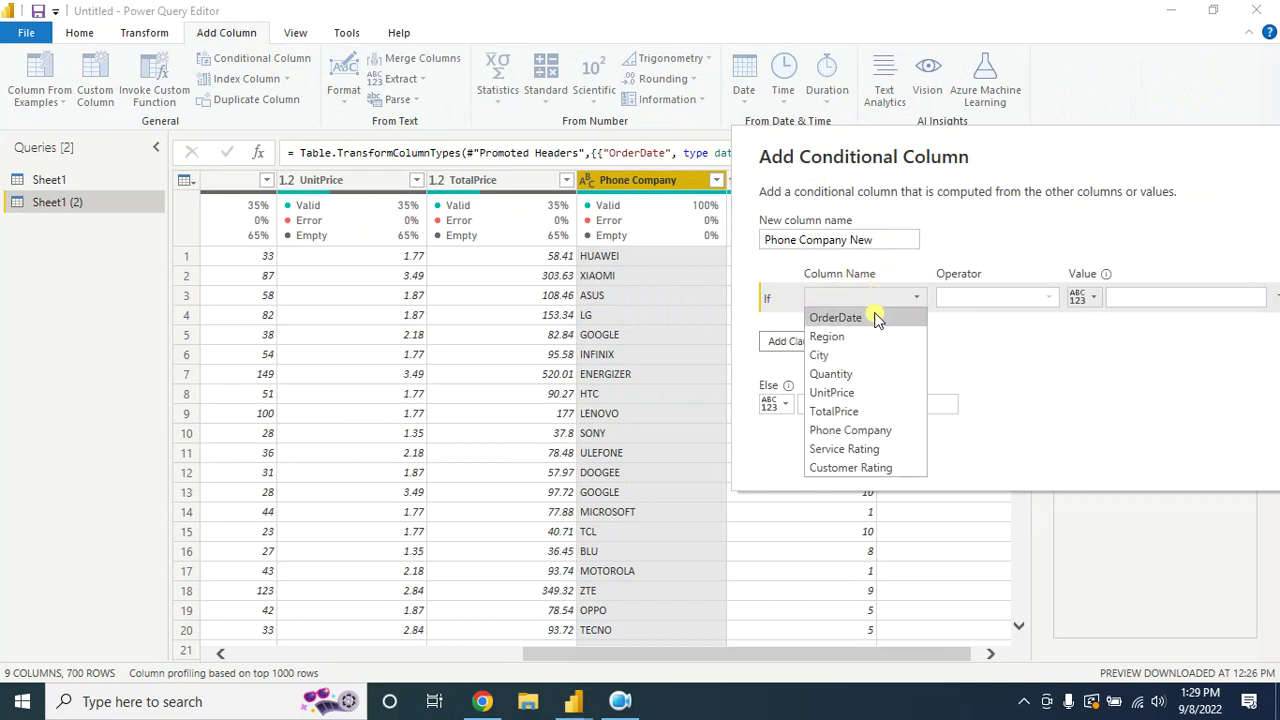
click(875, 434)
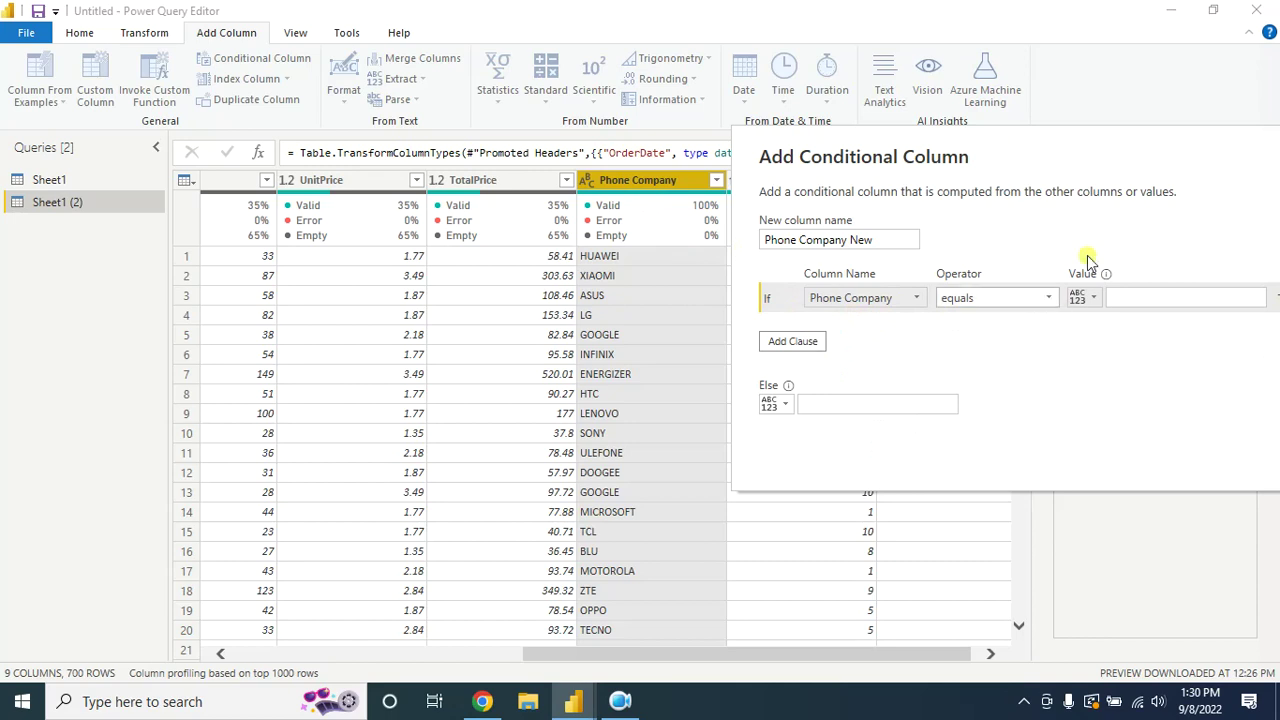
click(1034, 268)
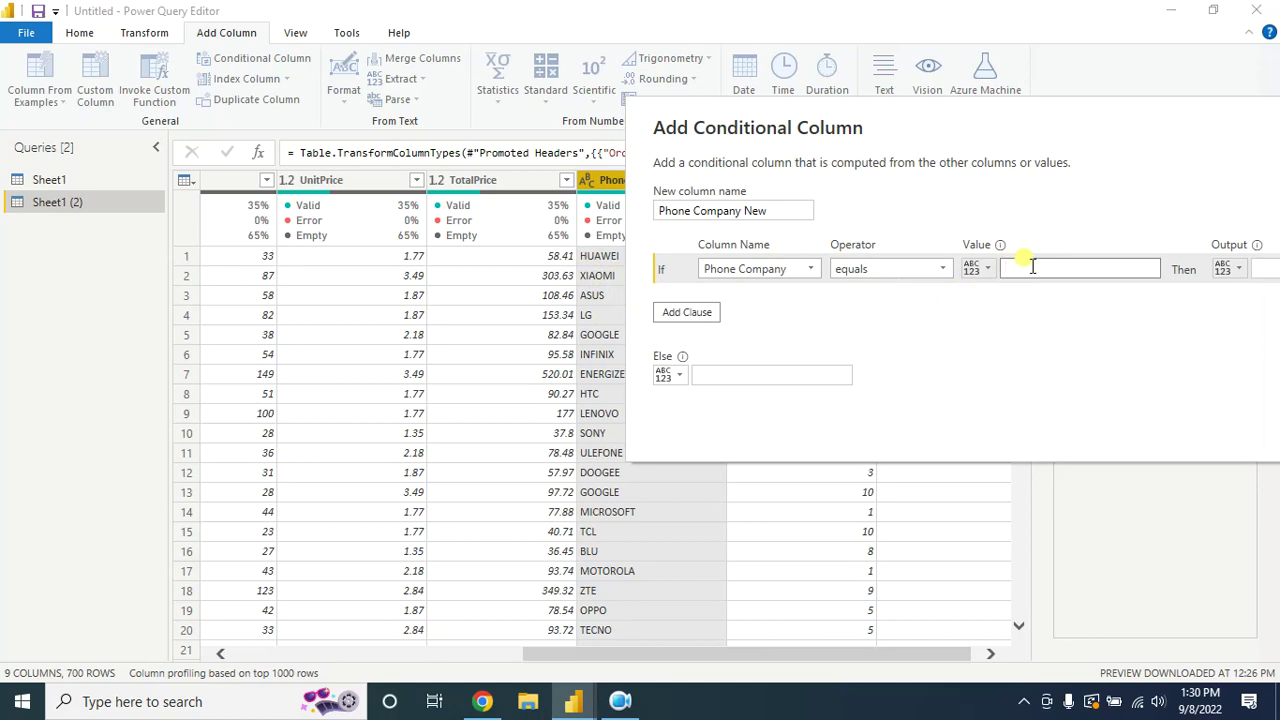
Add rules mapping Phone Company values HUAWEI and XIAOMI to LG
text(HUAWEI)
click(668, 311)
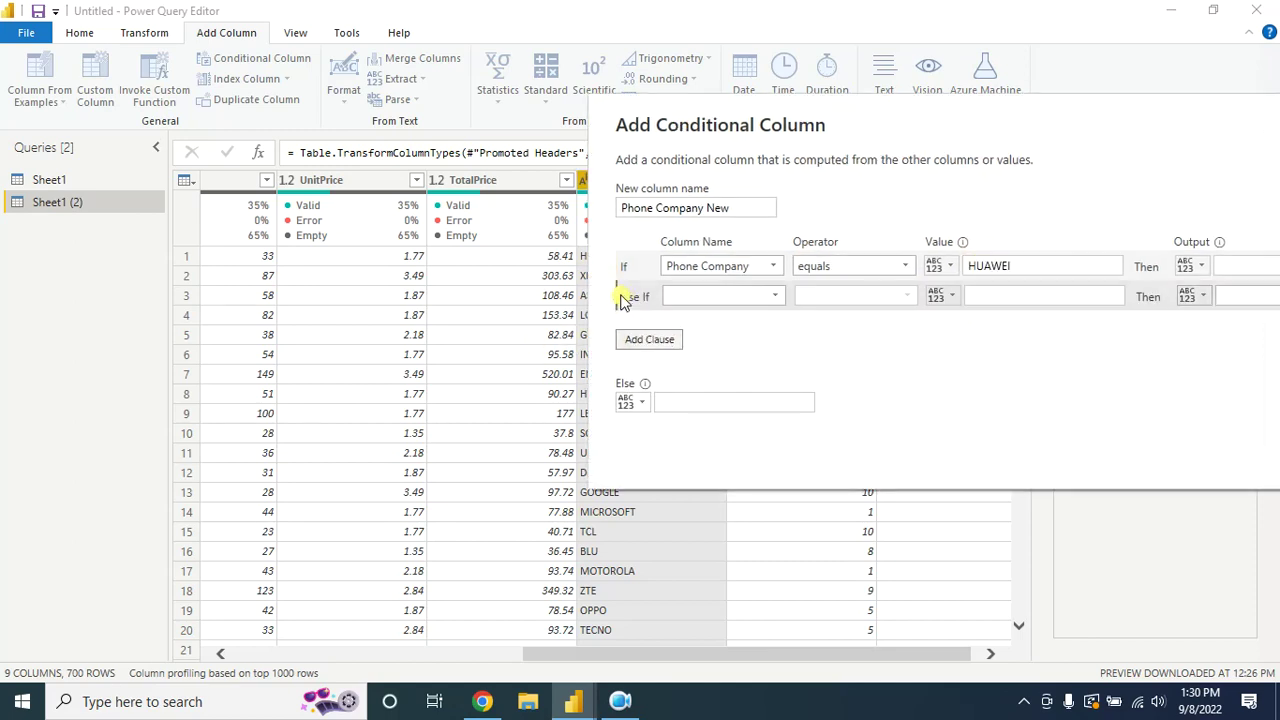
click(712, 296)
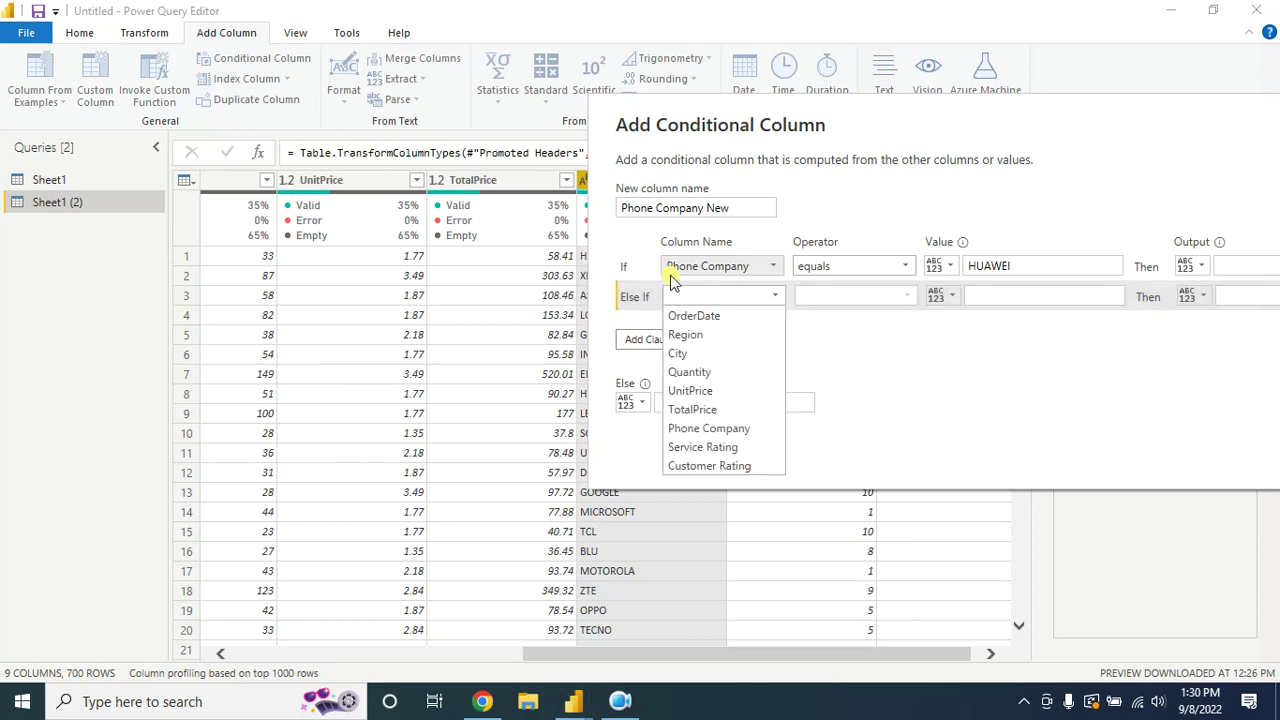
click(708, 428)
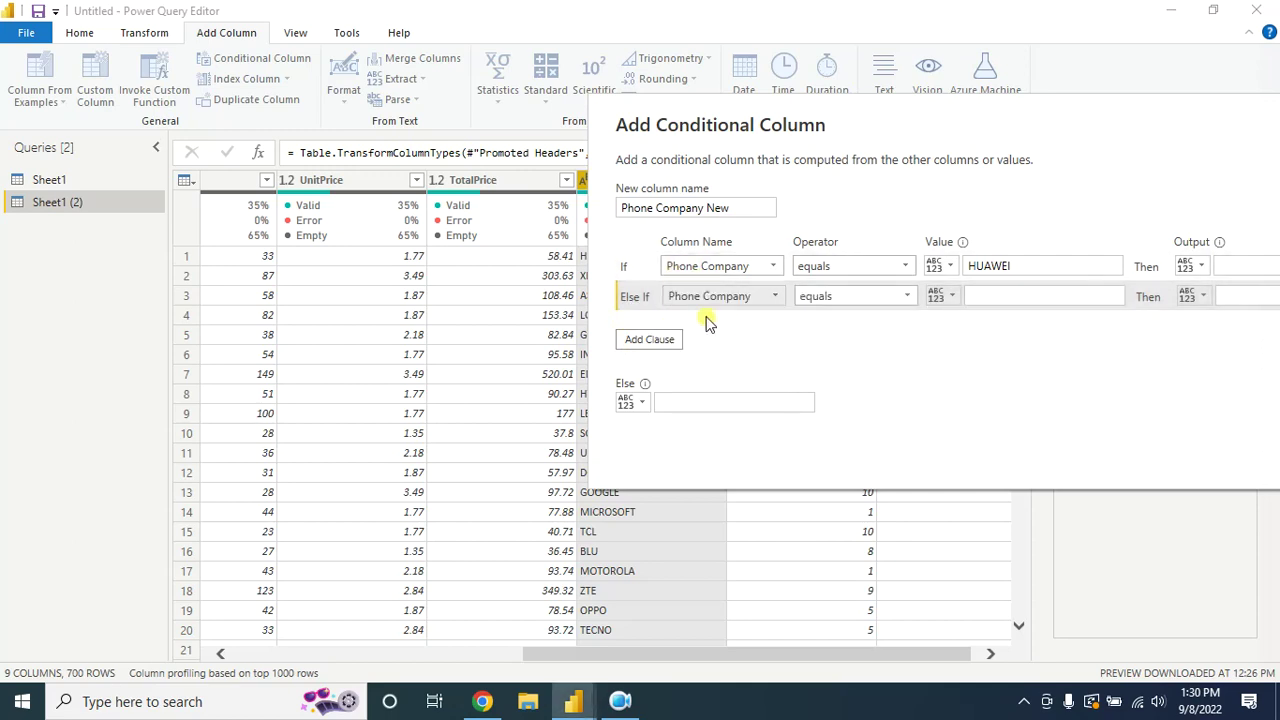
click(988, 297)
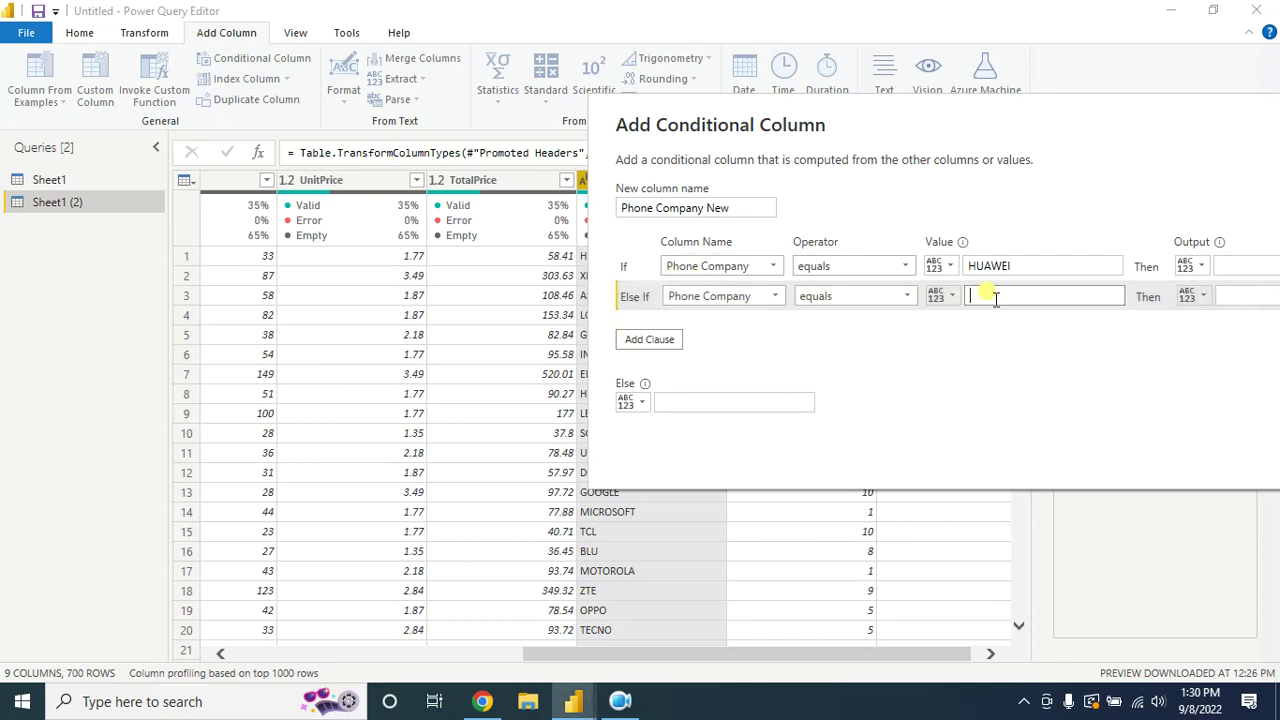
text(XIAOMI)
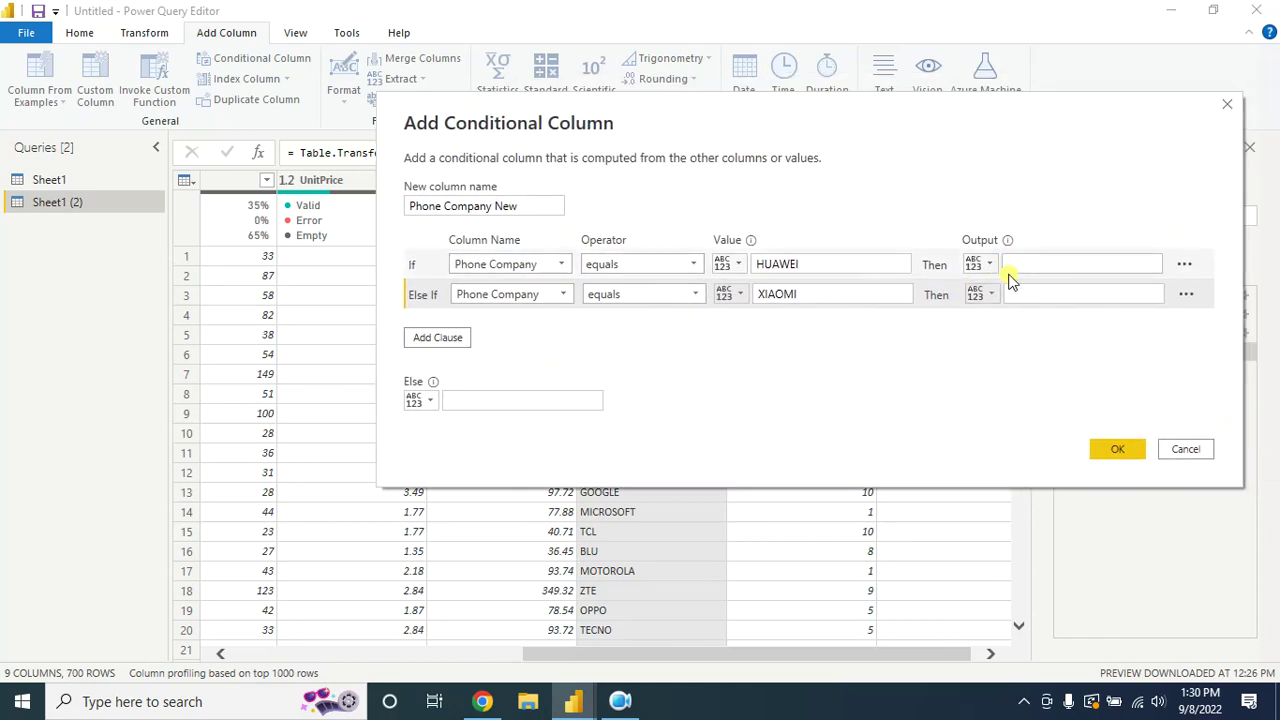
click(1030, 263)
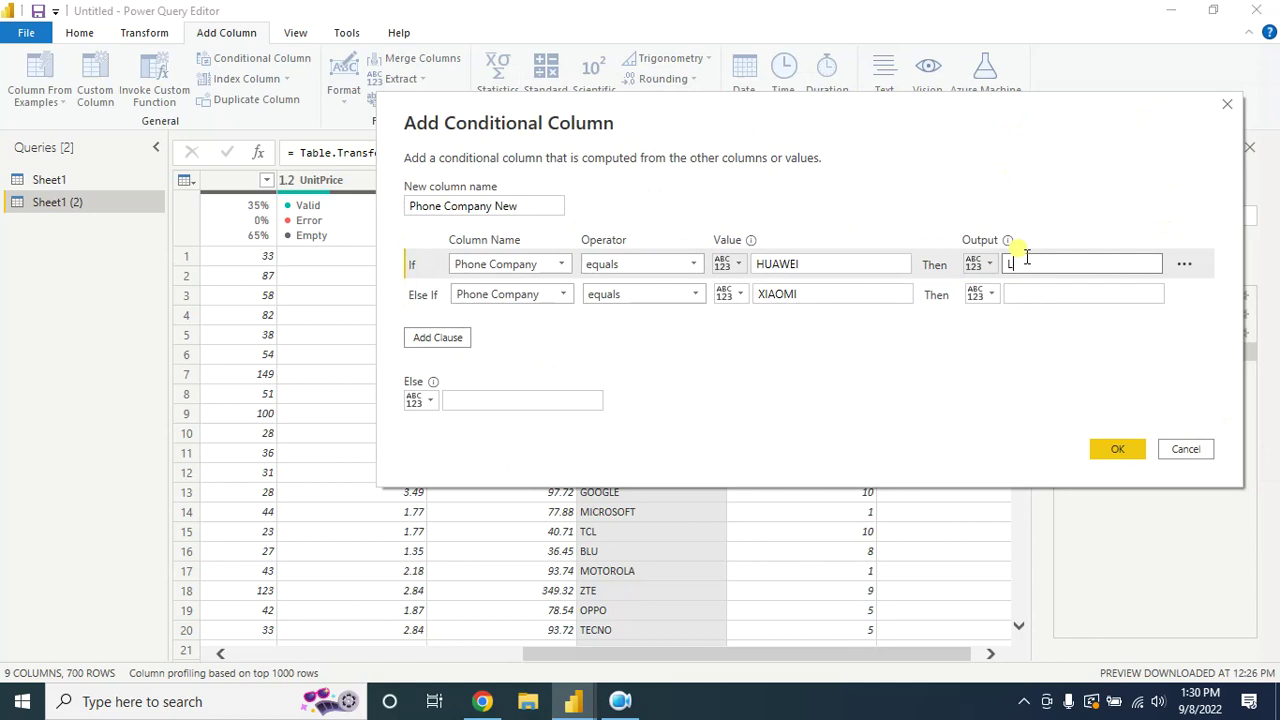
text(LG)
drag(1040, 263, 1004, 268)
click(1050, 292)
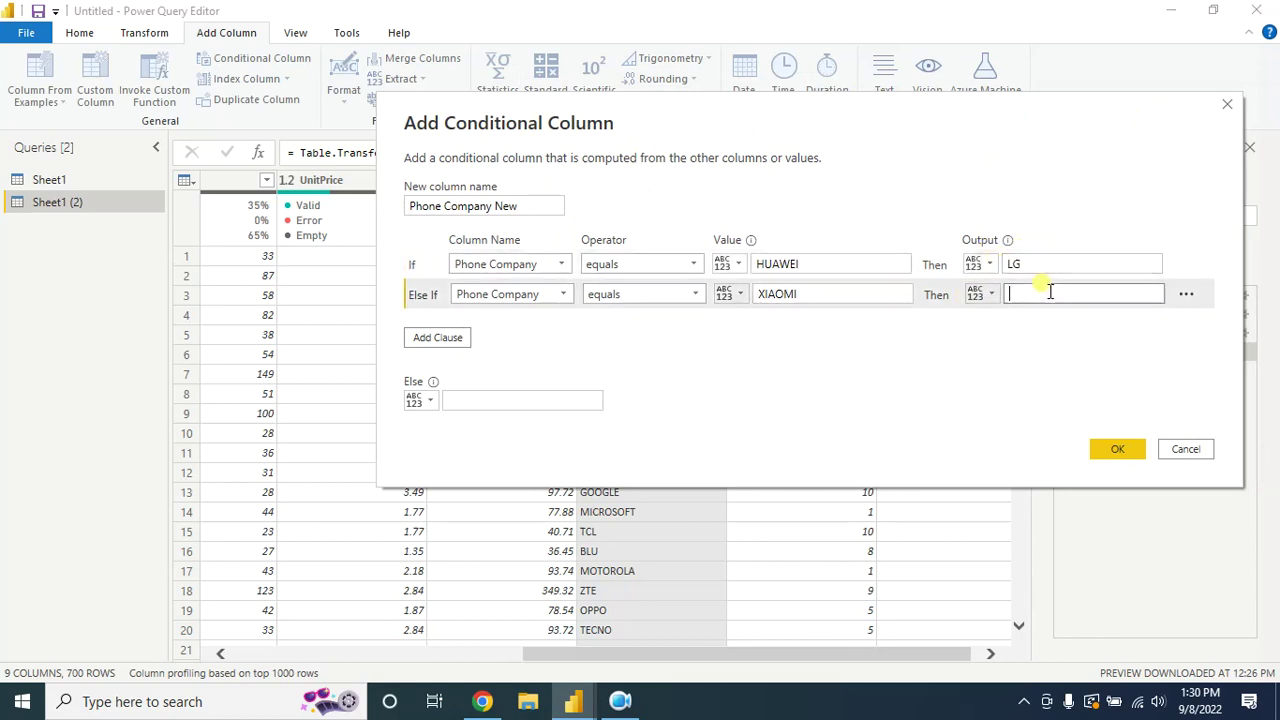
Set the else value to the Phone Company column and create the column
drag(700, 134, 905, 113)
click(625, 378)
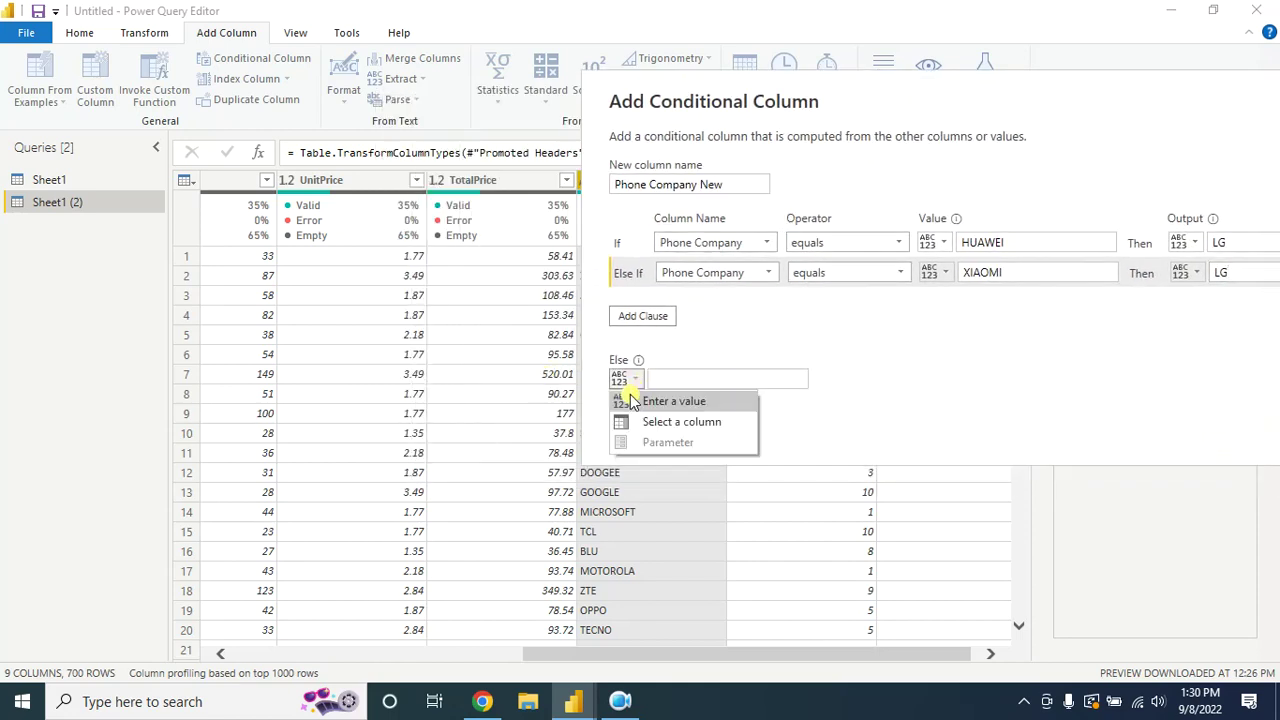
click(700, 420)
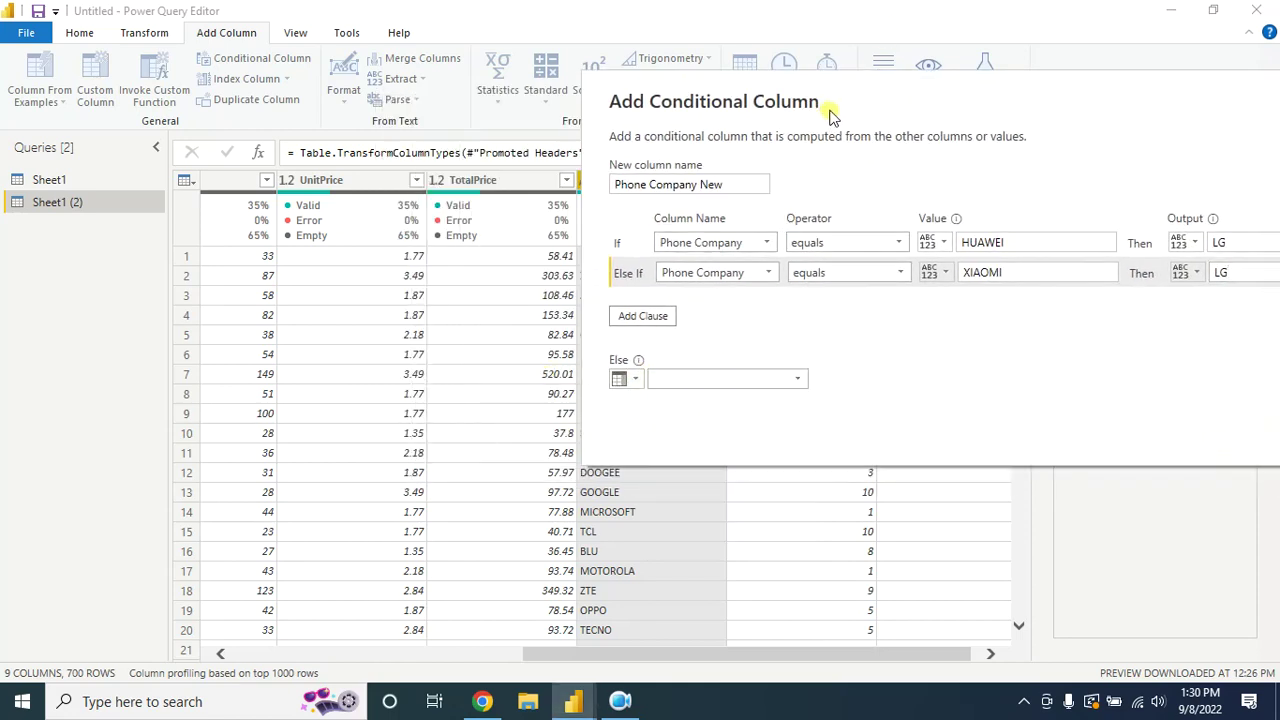
drag(829, 109, 955, 92)
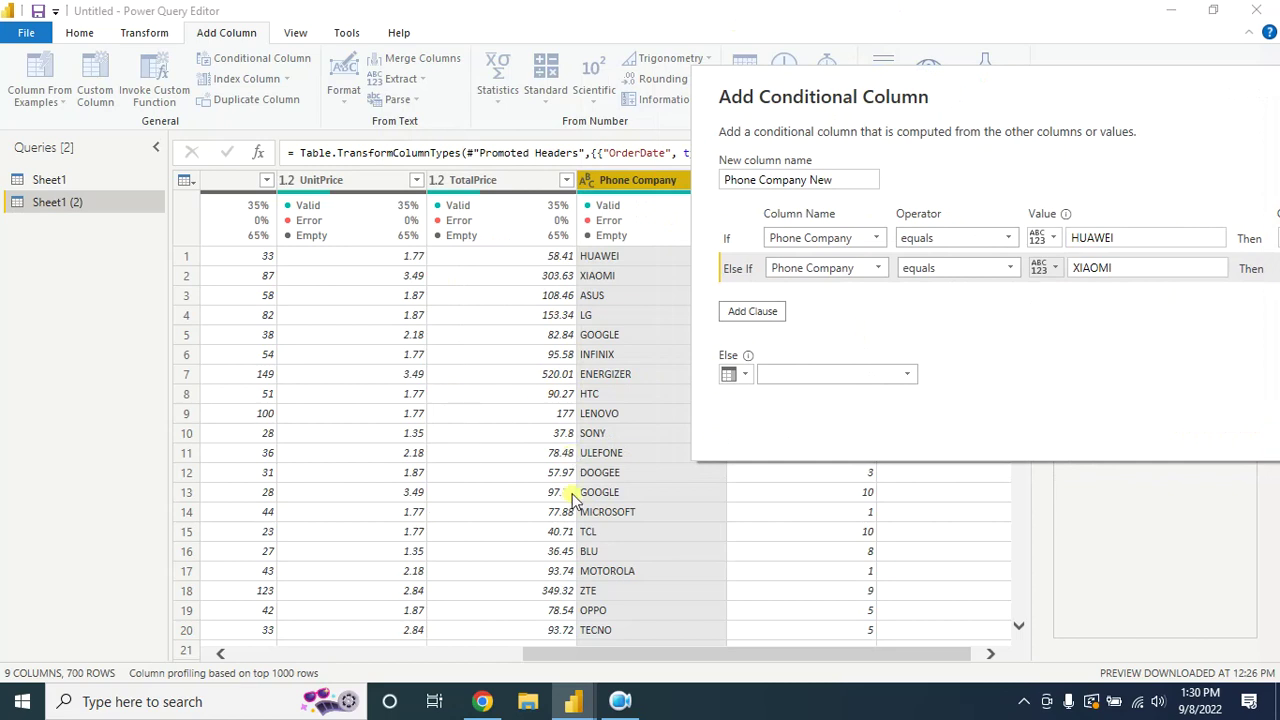
click(907, 374)
click(809, 509)
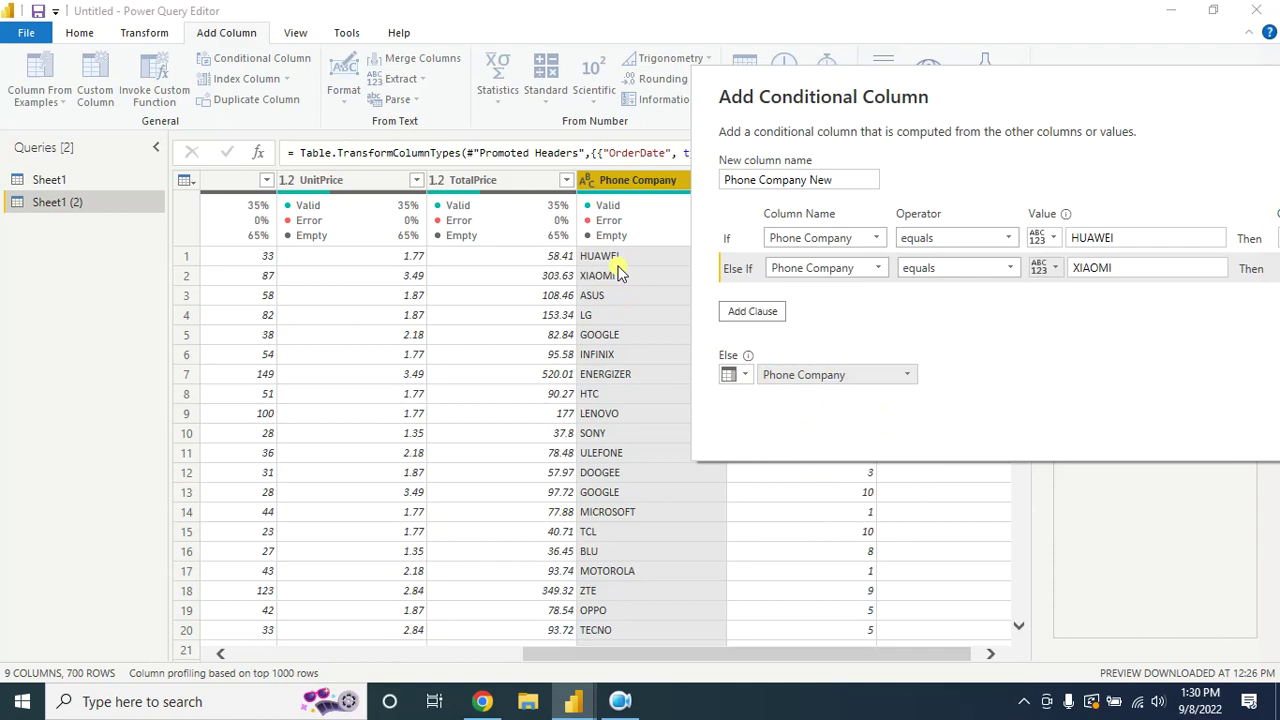
drag(960, 86, 684, 78)
click(1160, 416)
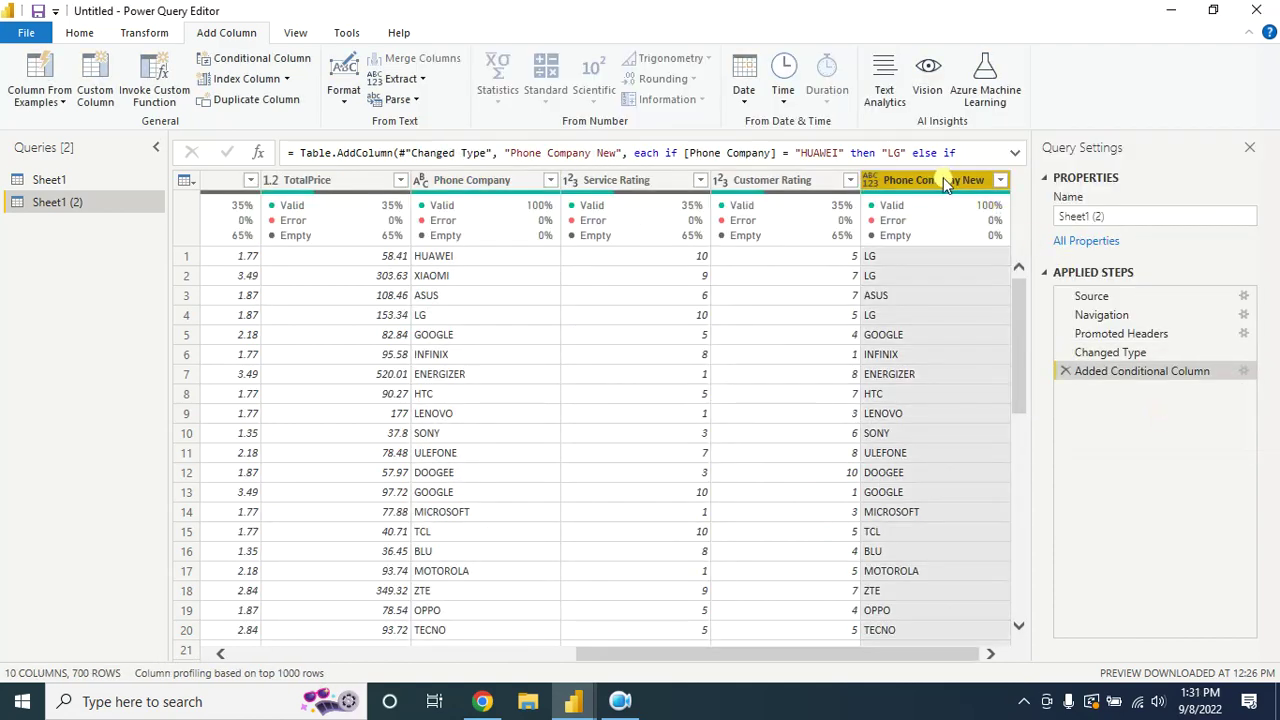
Move Phone Company New beside Phone Company, then undo its steps back to Changed Type
drag(943, 177, 688, 180)
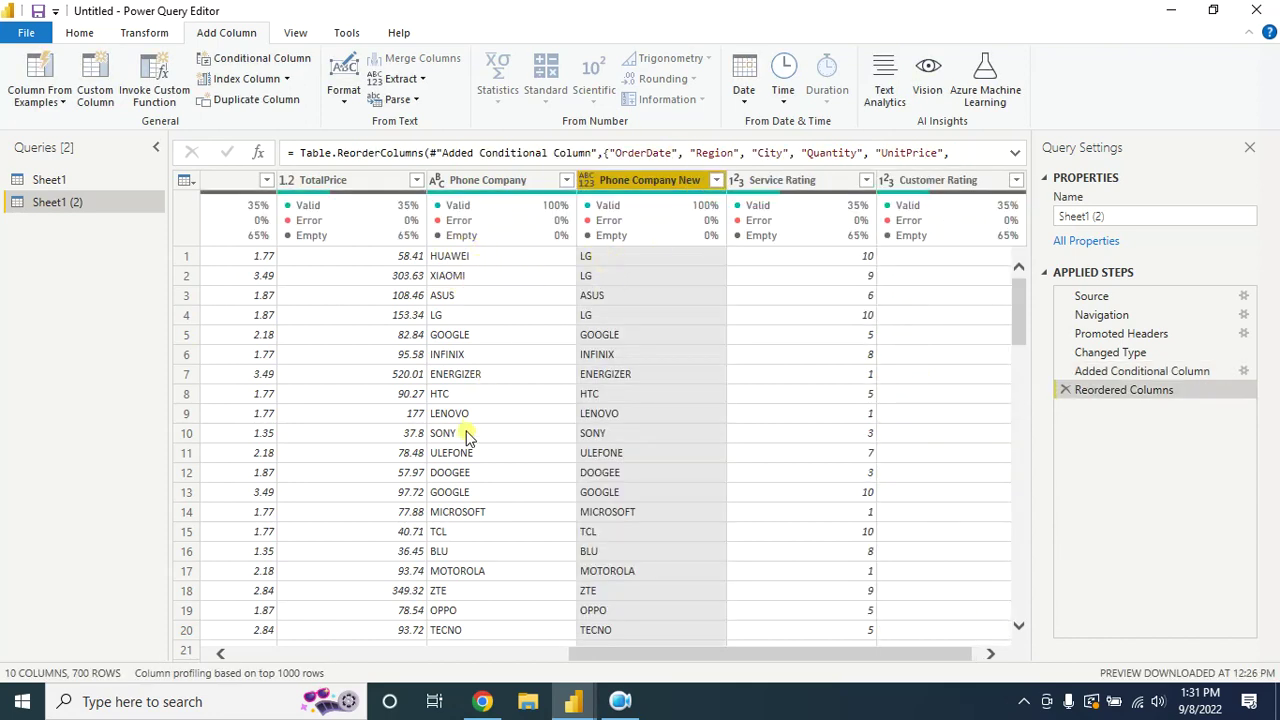
scroll(470, 440, down, 3)
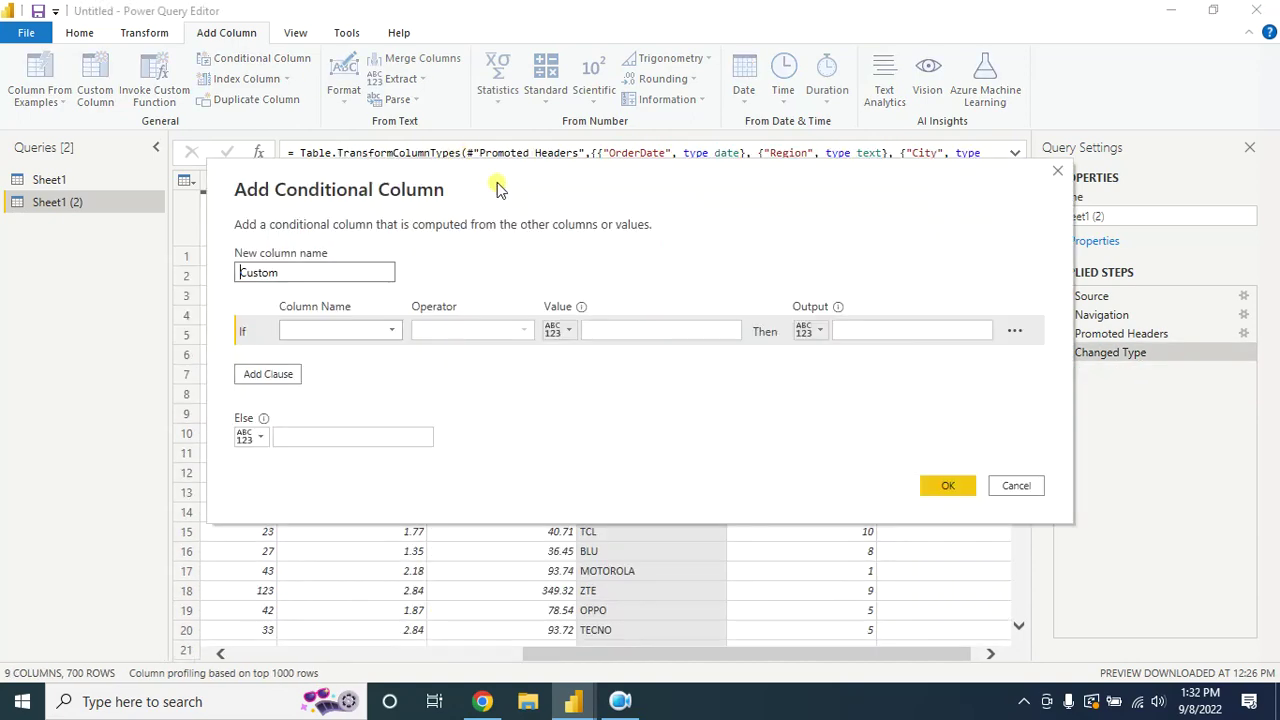
drag(497, 182, 960, 155)
key(Escape)
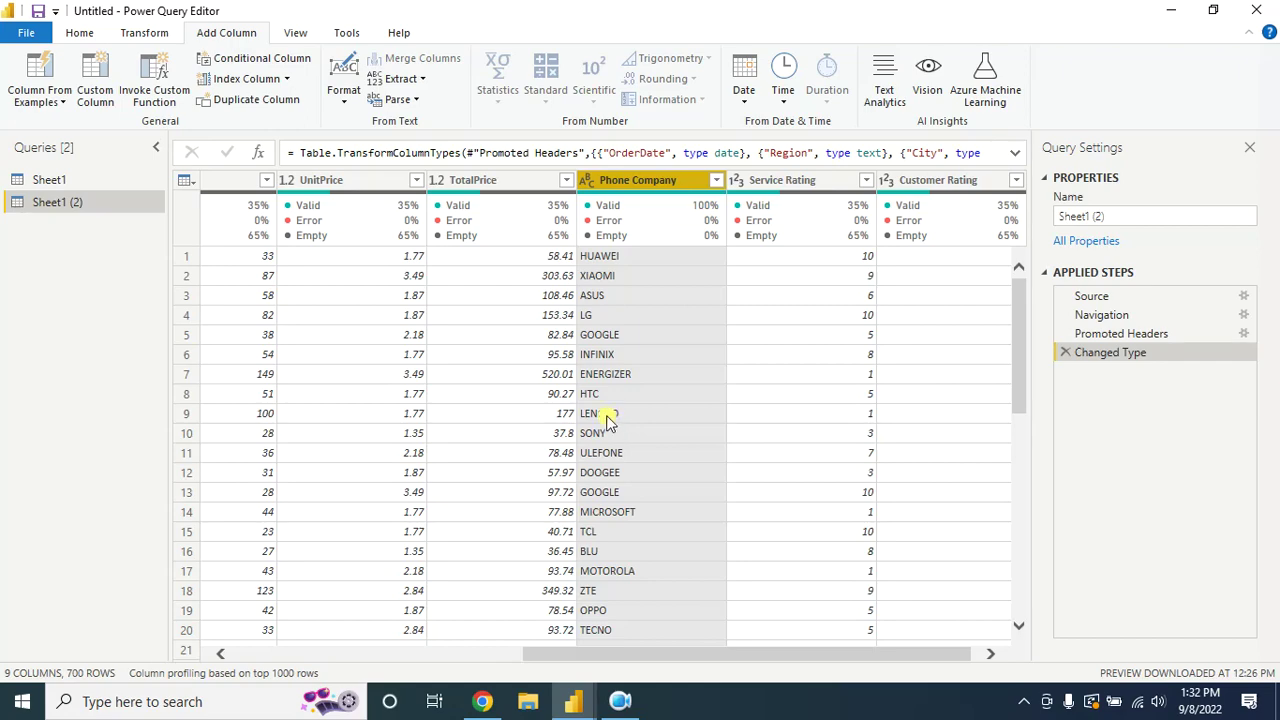
scroll(612, 462, down, 3)
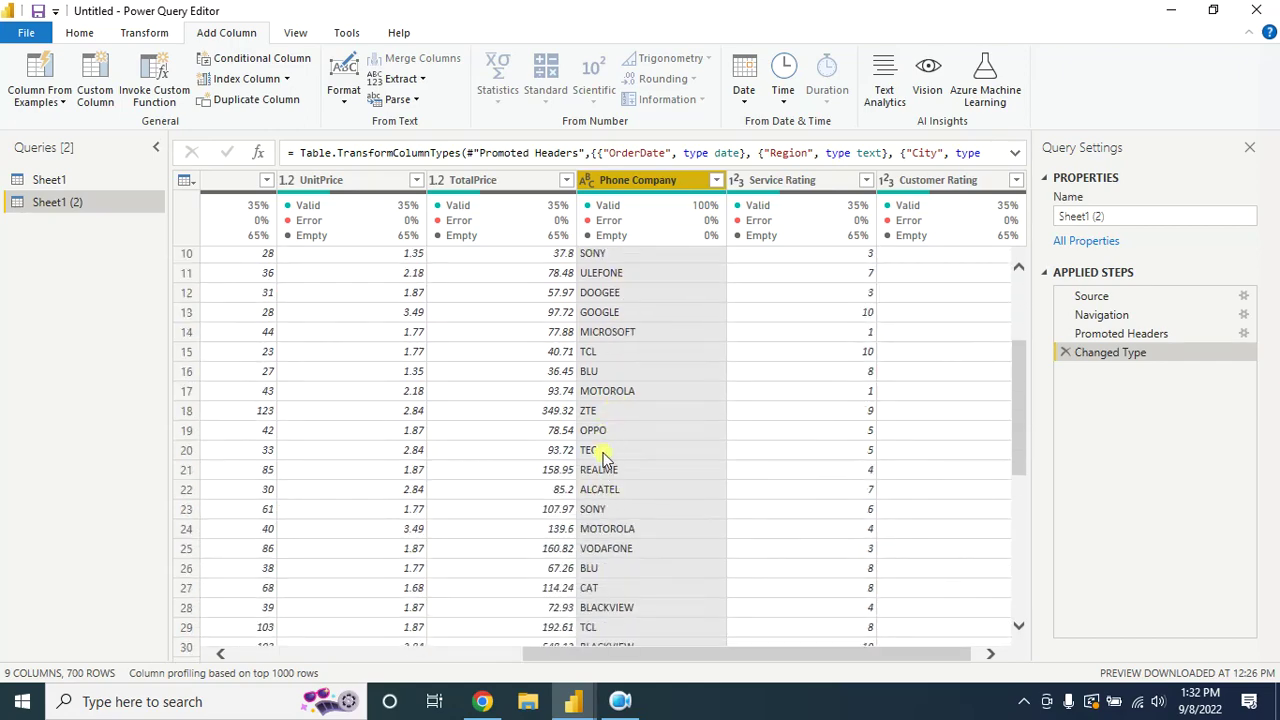
scroll(598, 432, down, 7)
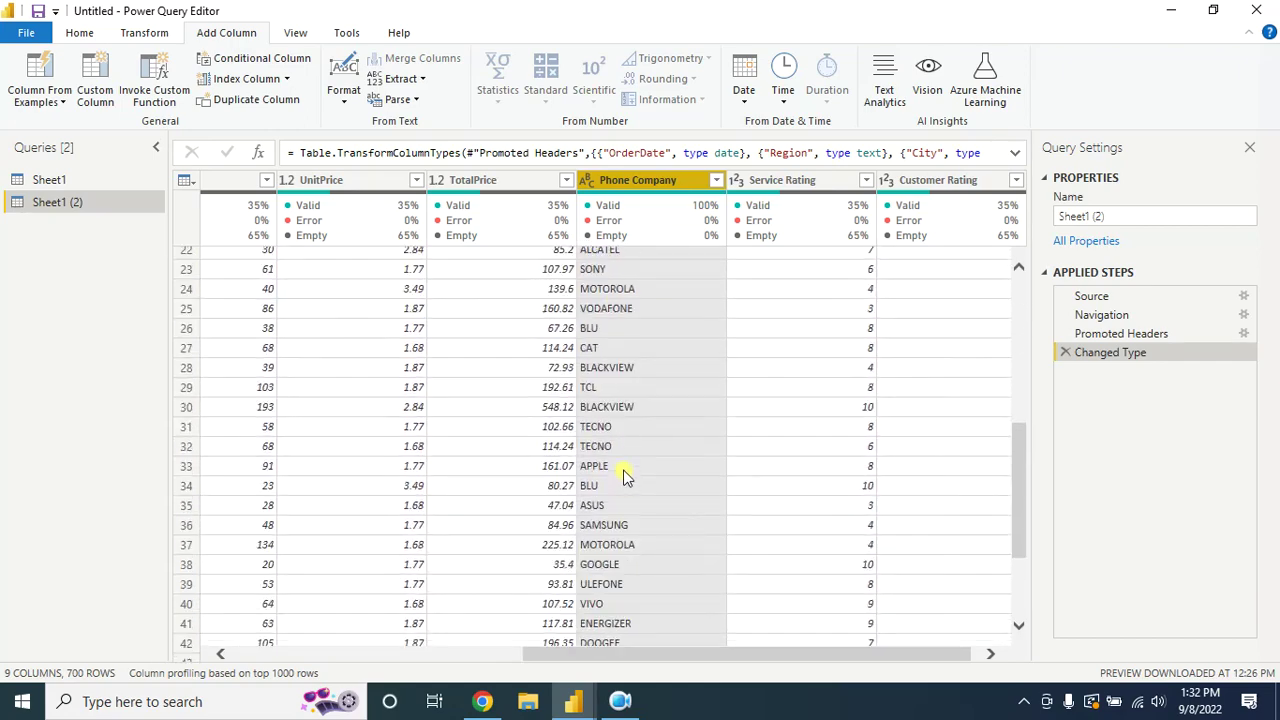
scroll(620, 430, up, 10)
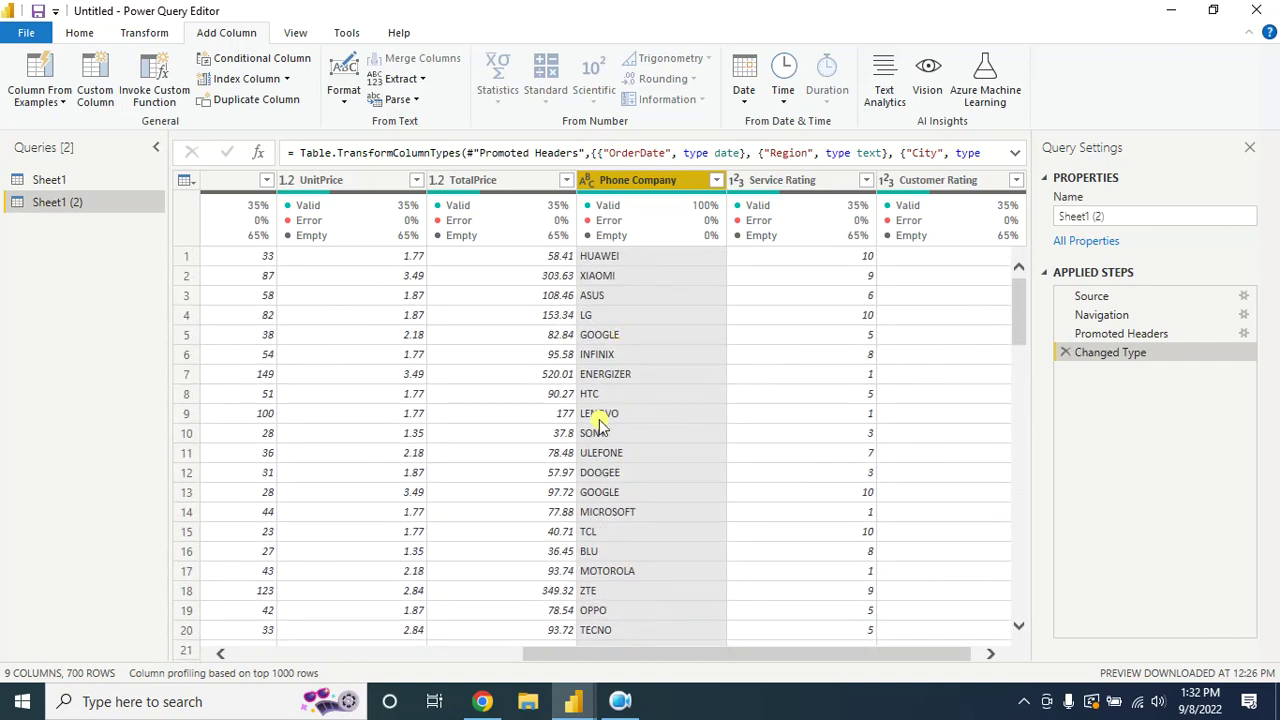
Add a Custom conditional column: Phone Company ending with O gives LG, else Phone Company
click(266, 62)
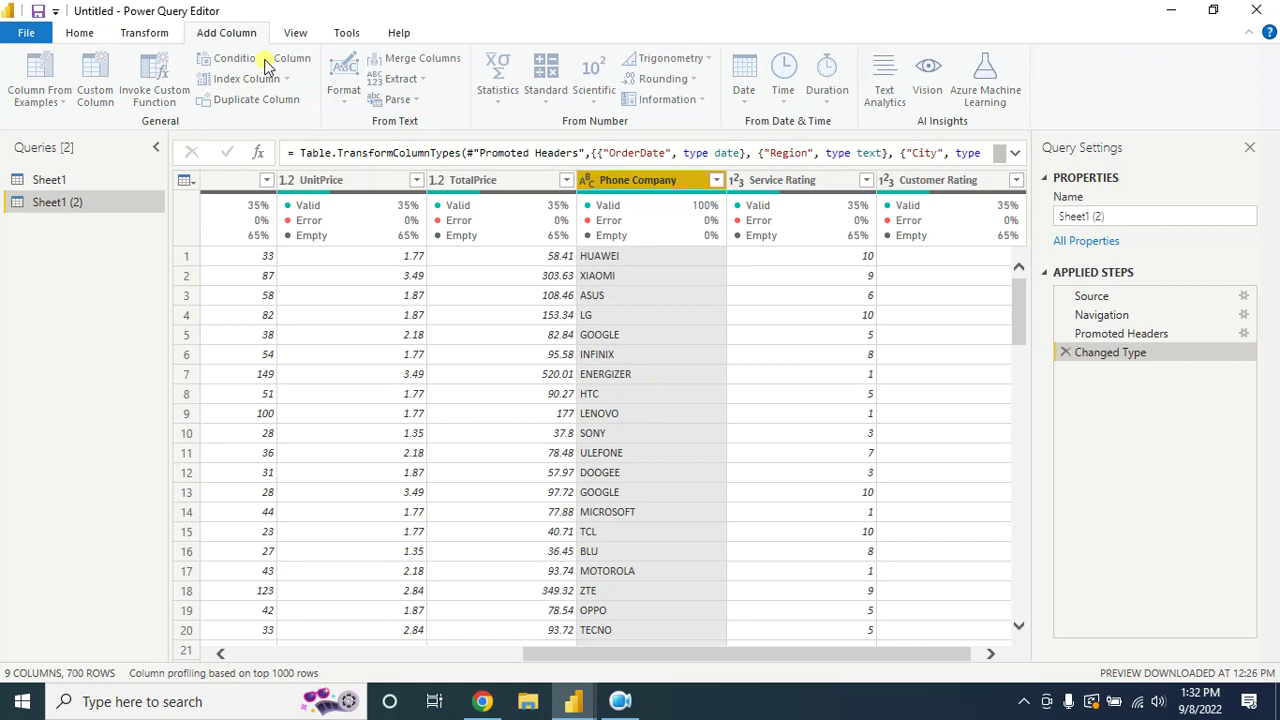
drag(555, 170, 948, 162)
click(785, 325)
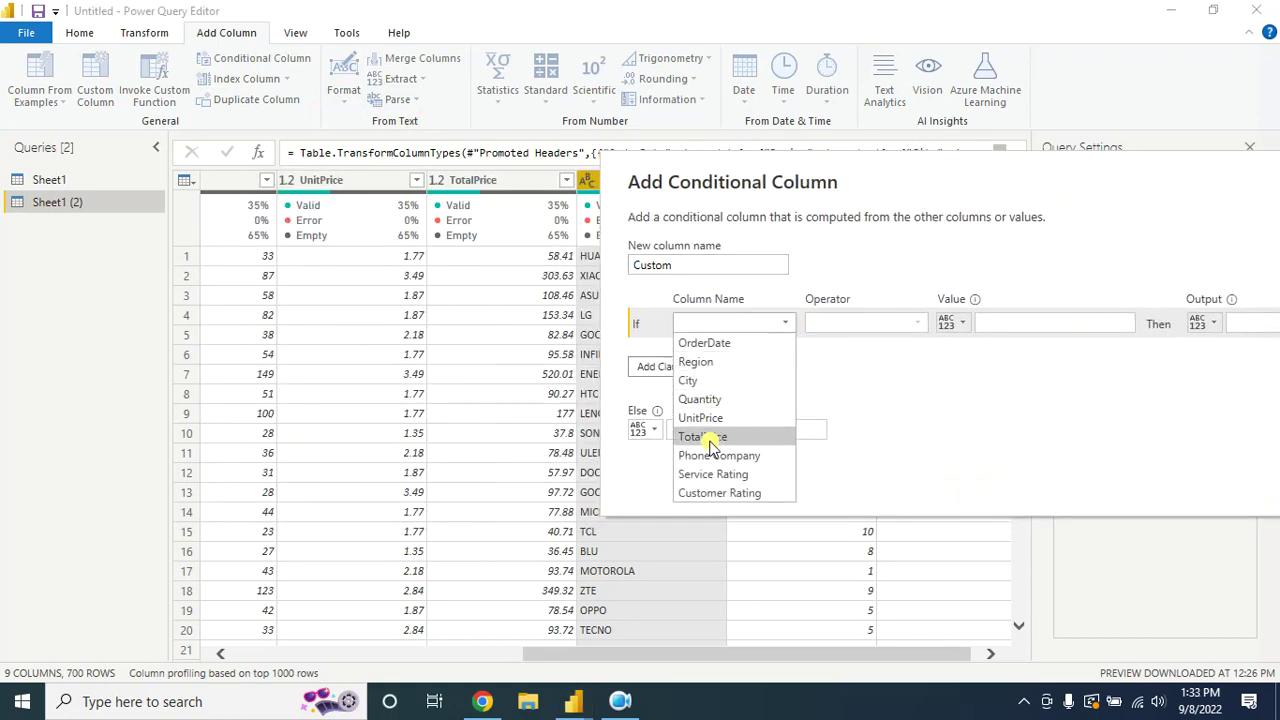
click(716, 455)
click(914, 325)
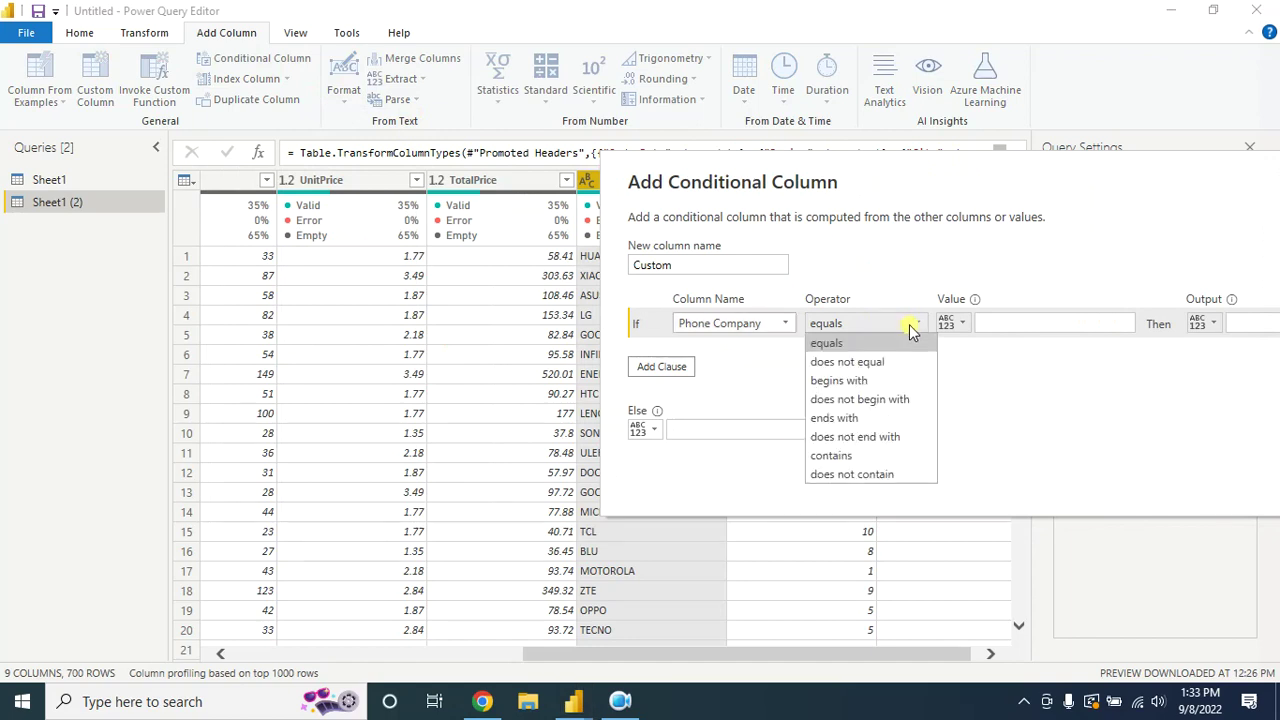
click(850, 418)
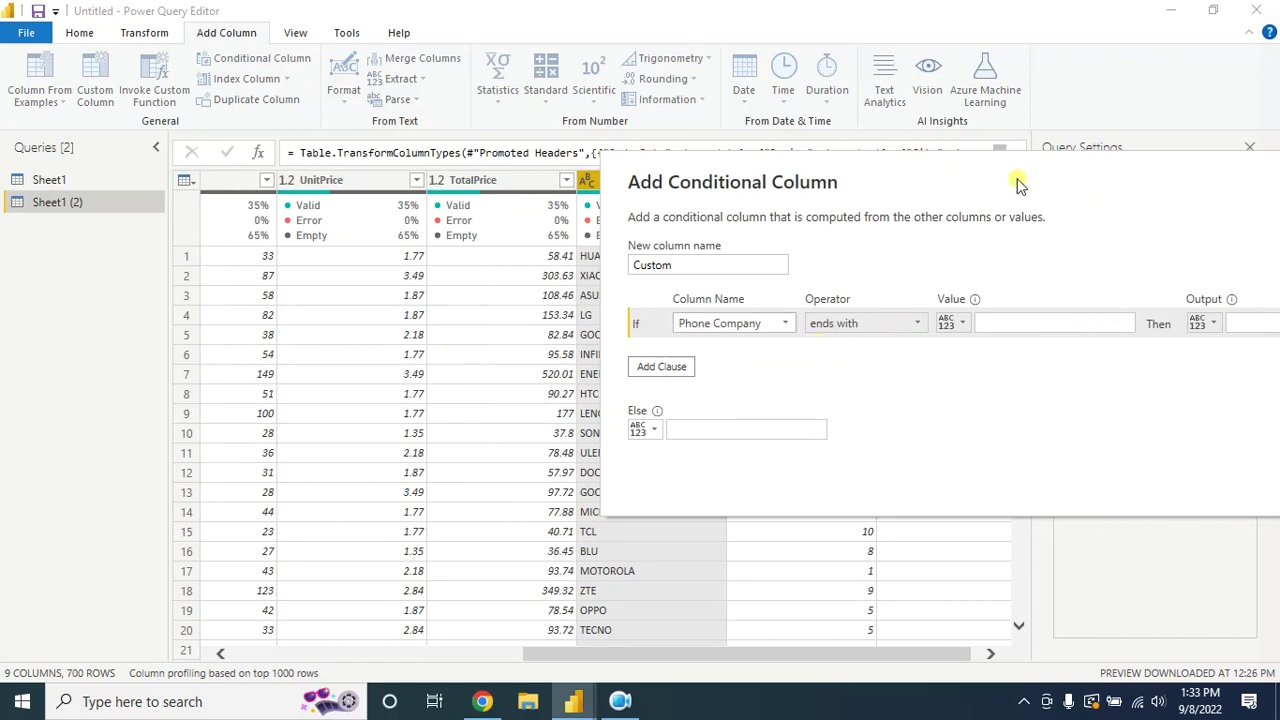
click(1001, 311)
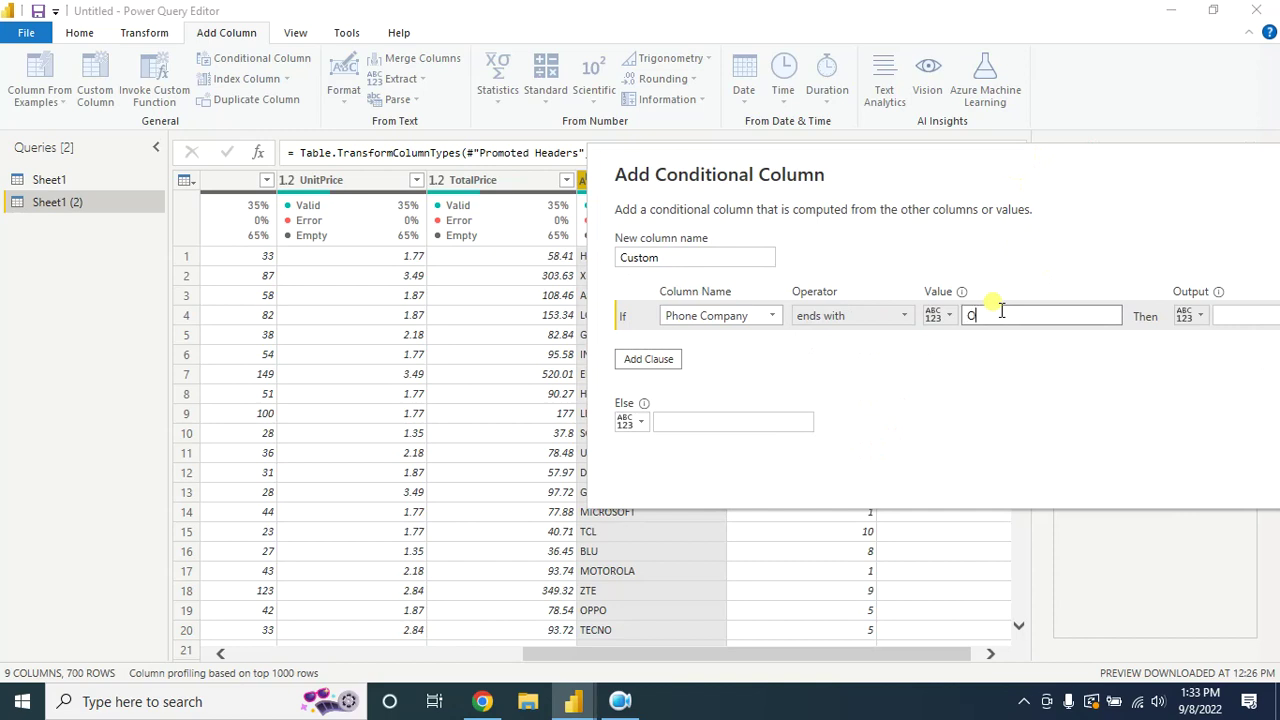
click(1008, 347)
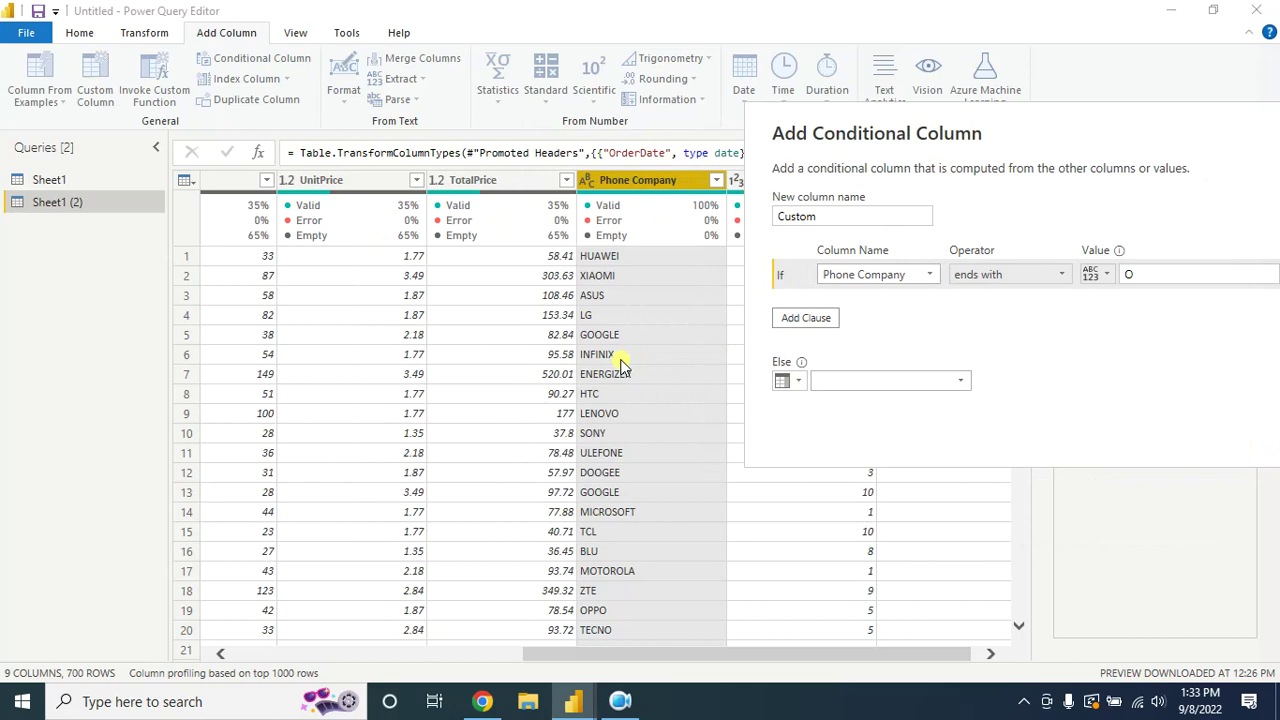
click(940, 380)
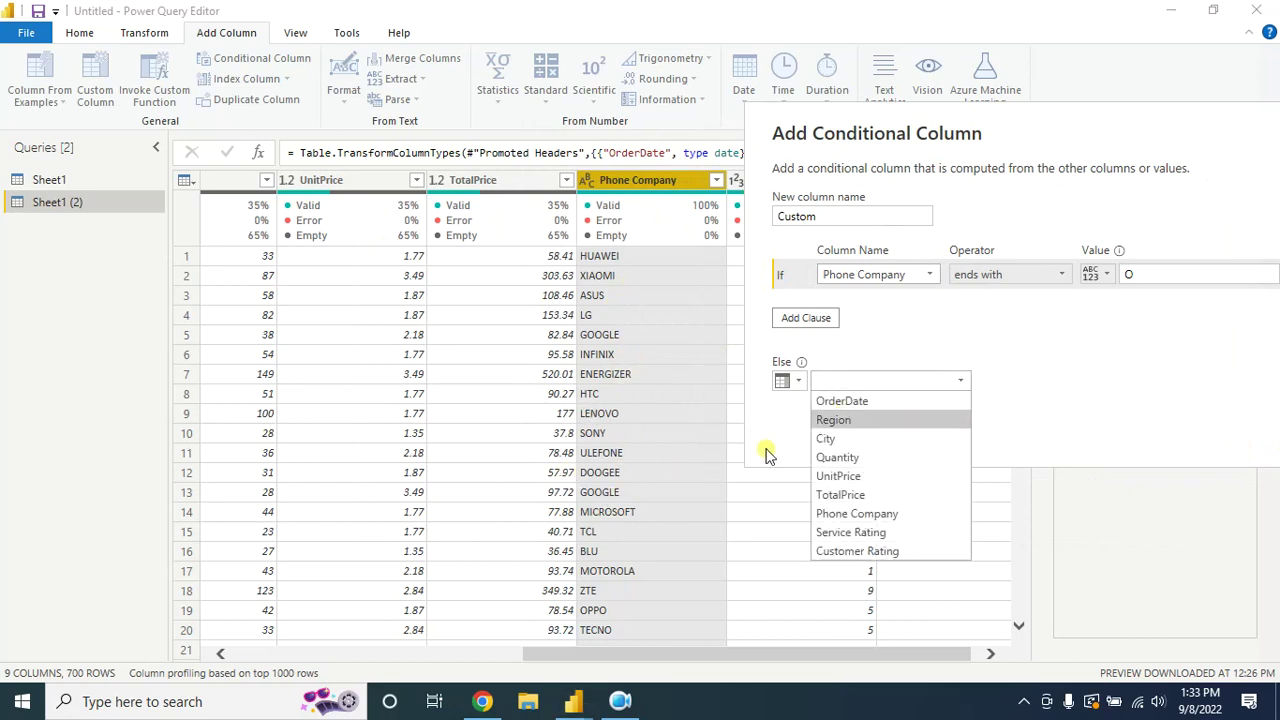
click(835, 513)
click(1123, 403)
drag(905, 180, 643, 191)
Check the Custom column's LG results and select the Service Rating and Customer Rating columns
scroll(526, 451, down, 1)
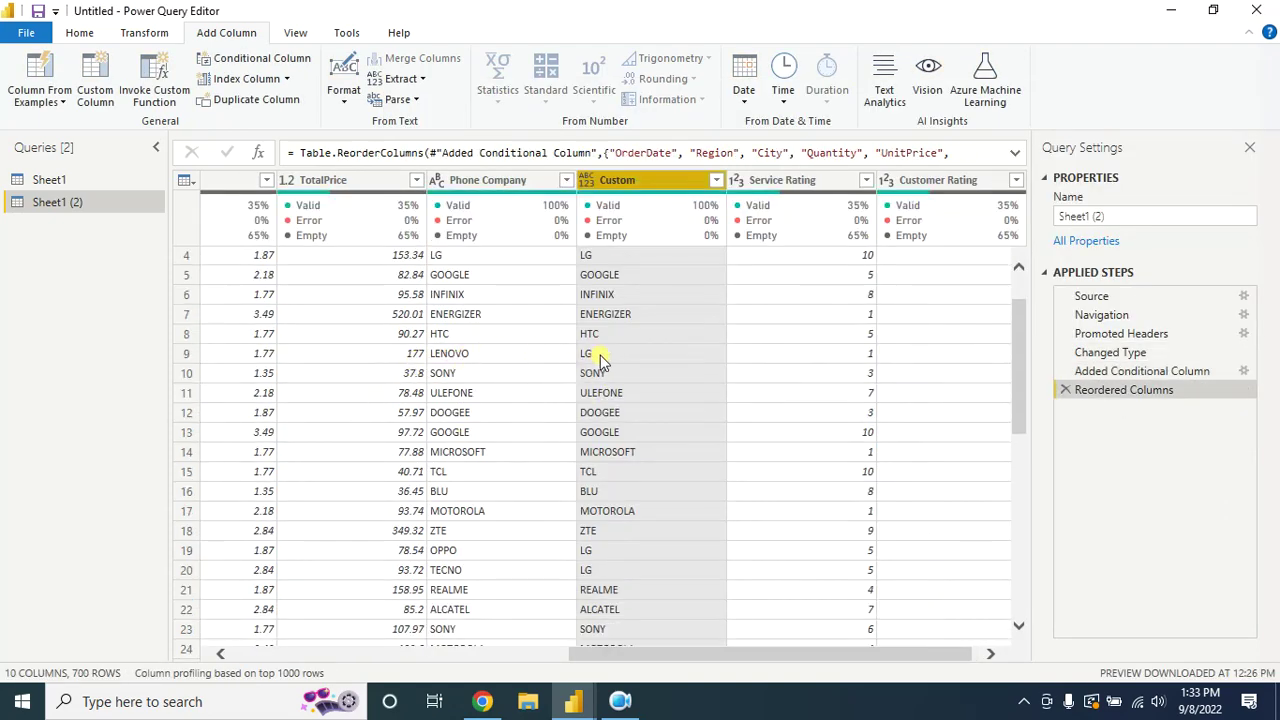
scroll(551, 531, down, 1)
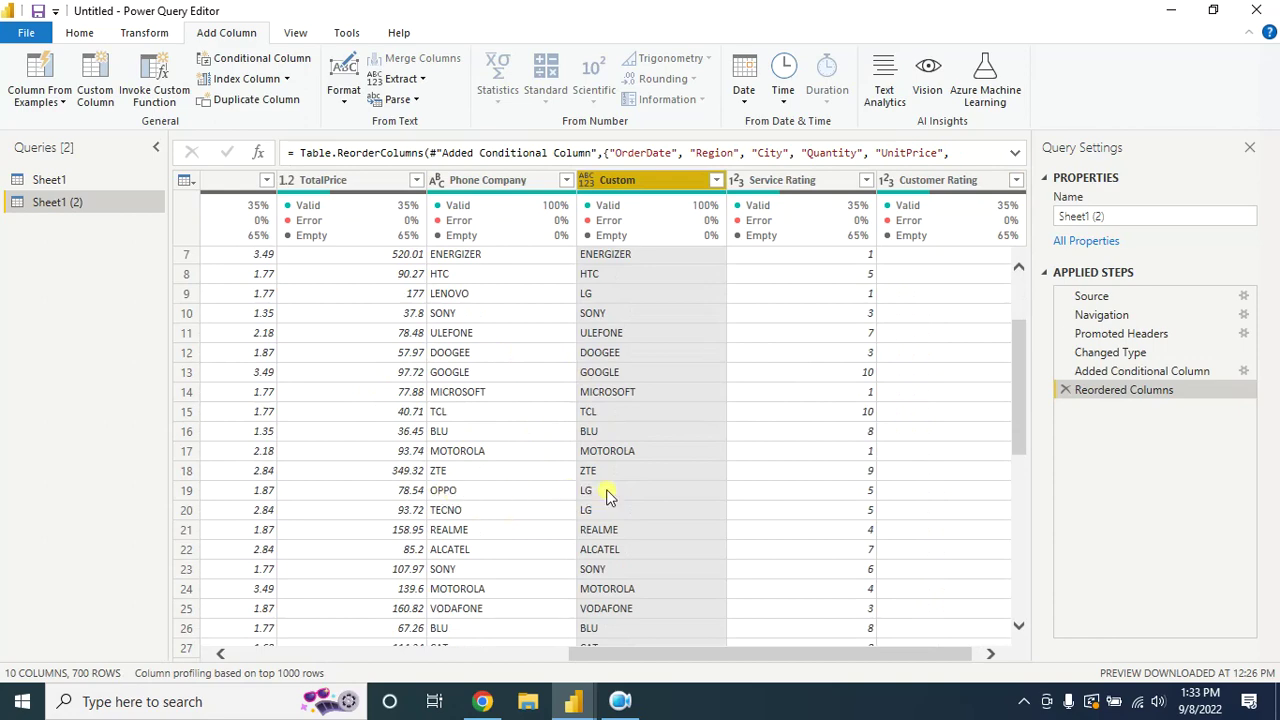
scroll(634, 526, down, 7)
scroll(460, 560, down, 1)
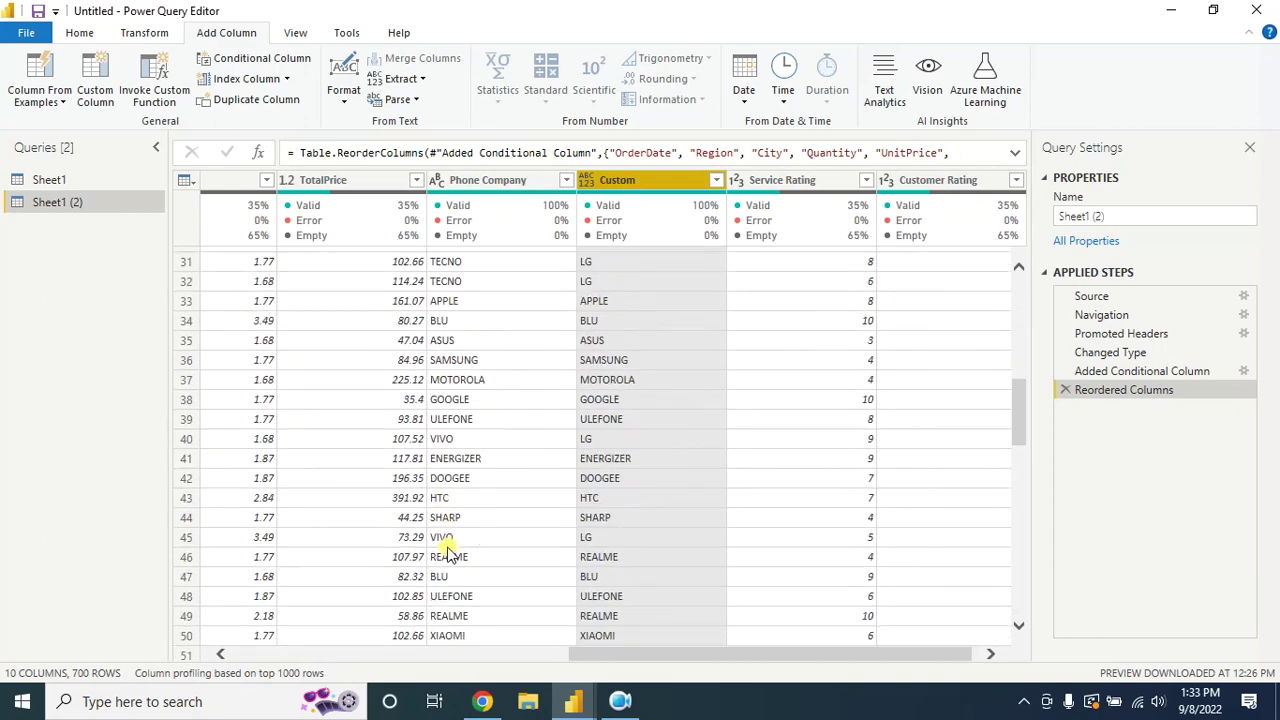
scroll(670, 450, up, 10)
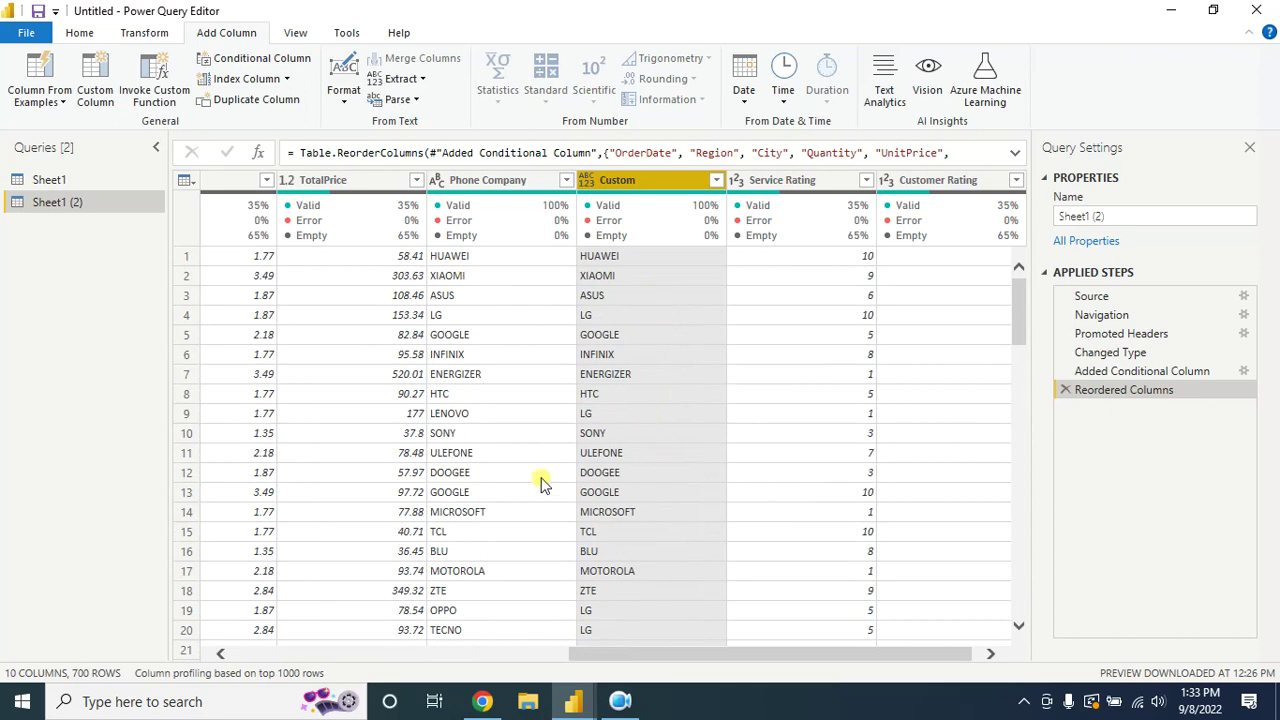
click(800, 180)
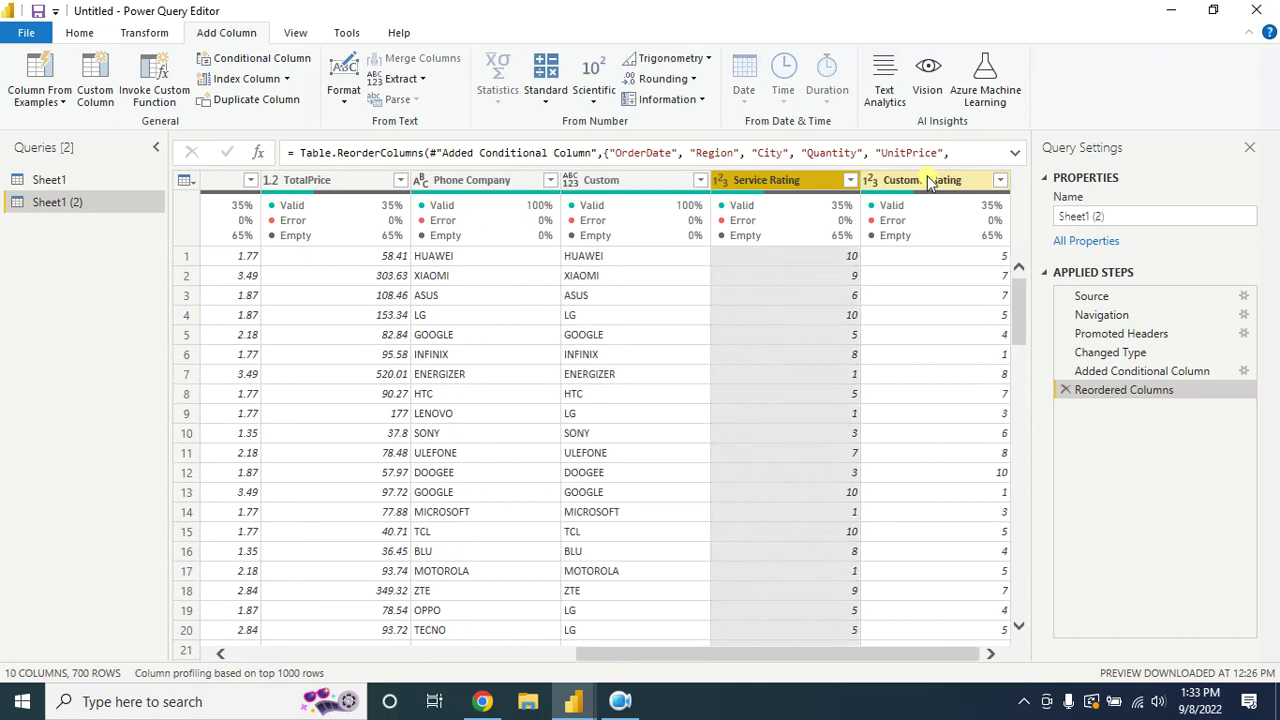
click(943, 182)
click(786, 180)
click(880, 181)
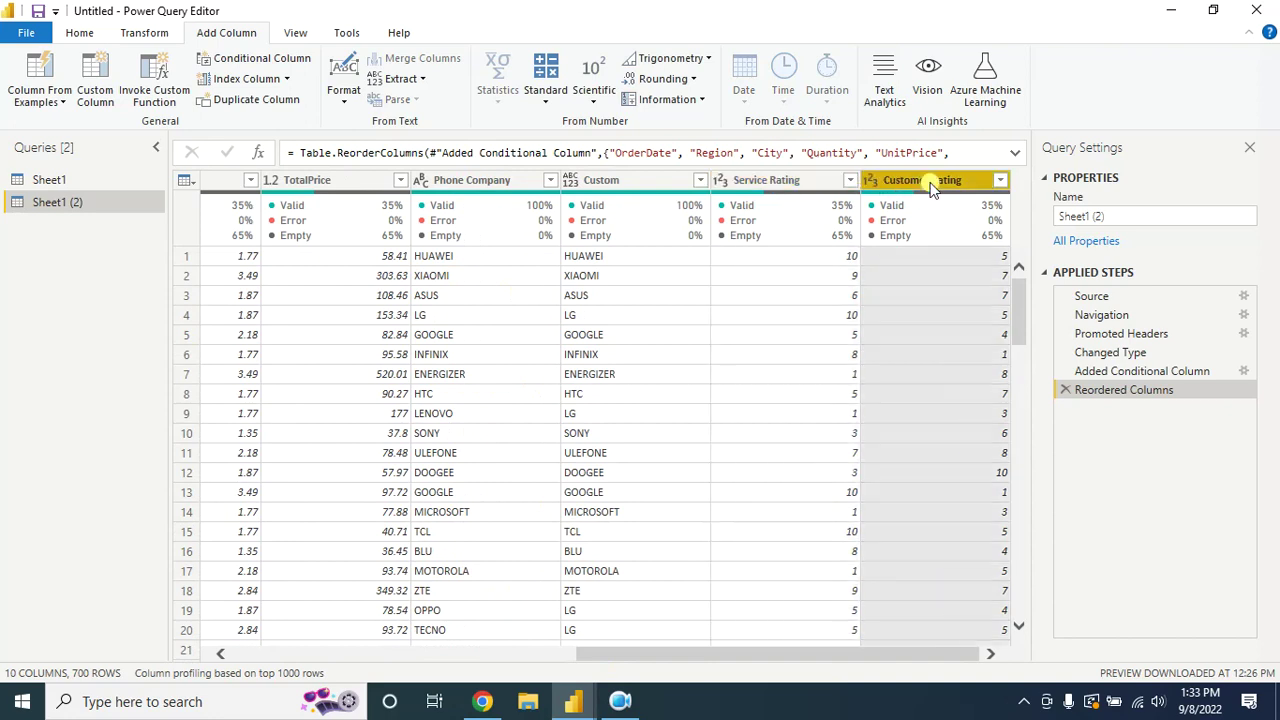
click(770, 182)
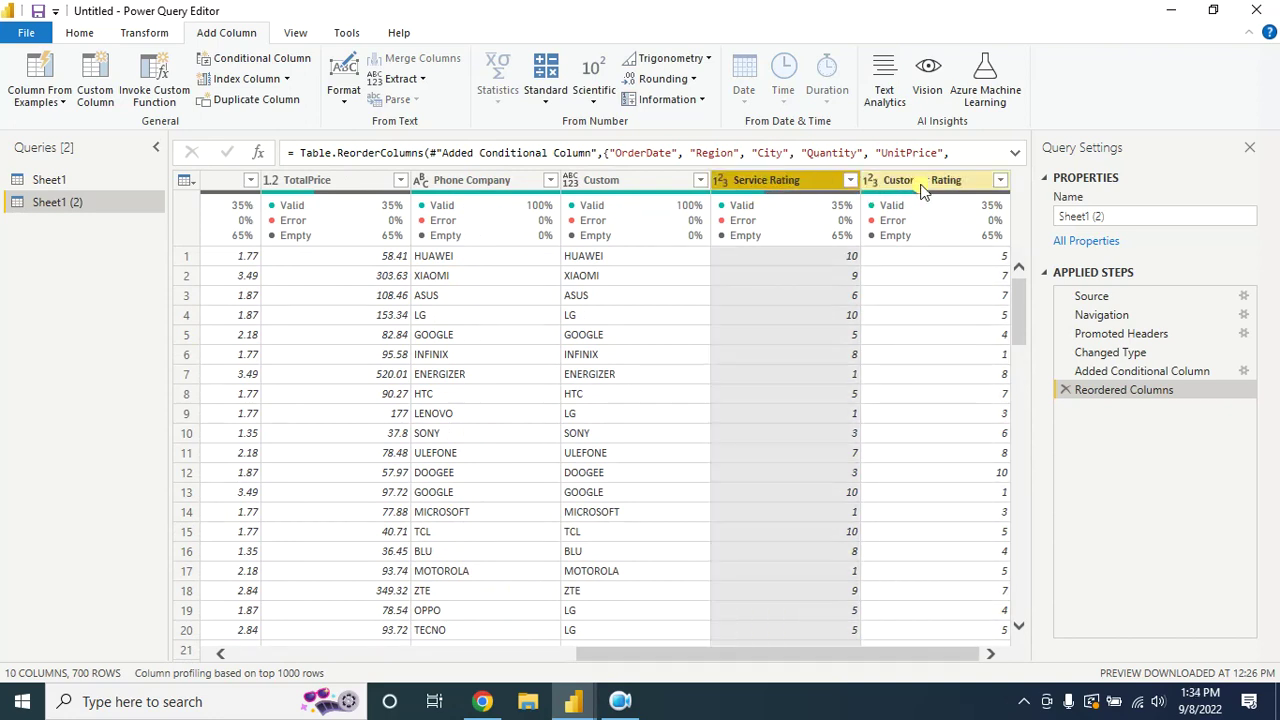
click(922, 180)
click(790, 181)
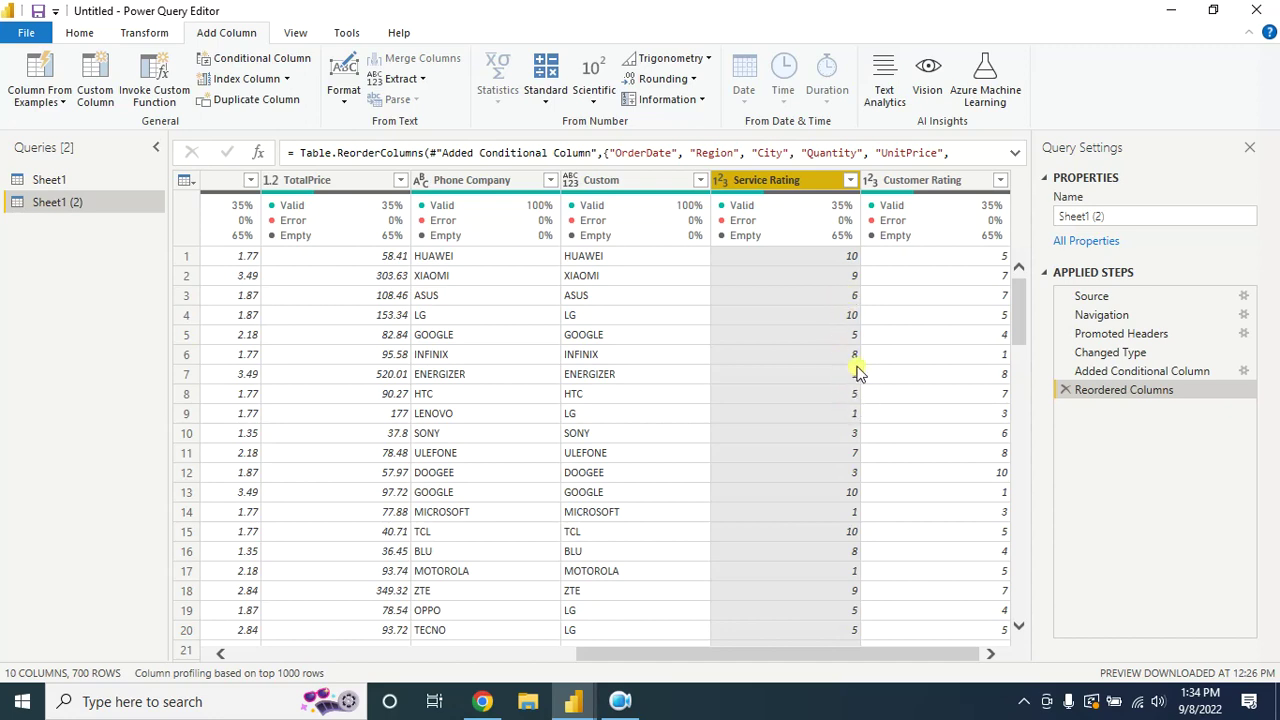
Start a conditional column named Service Rating testing whether Service Rating is less than 5
click(255, 60)
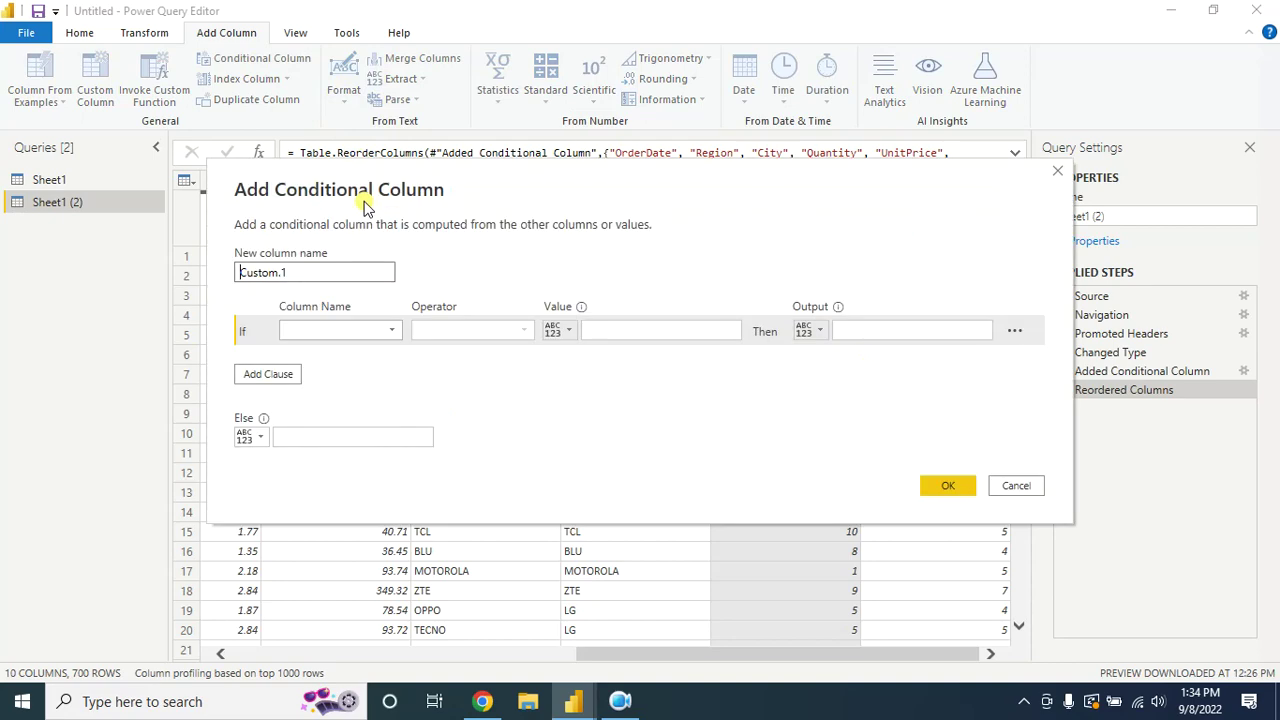
drag(508, 190, 658, 310)
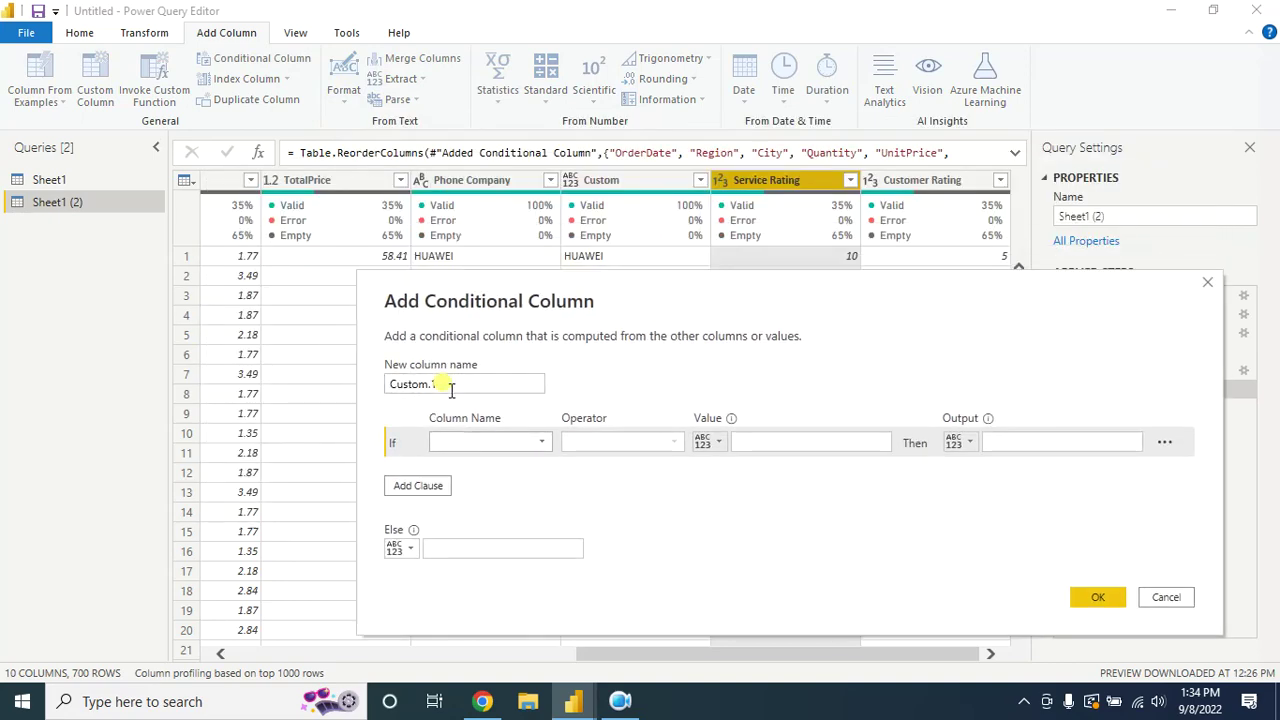
drag(432, 384, 207, 390)
text(Se)
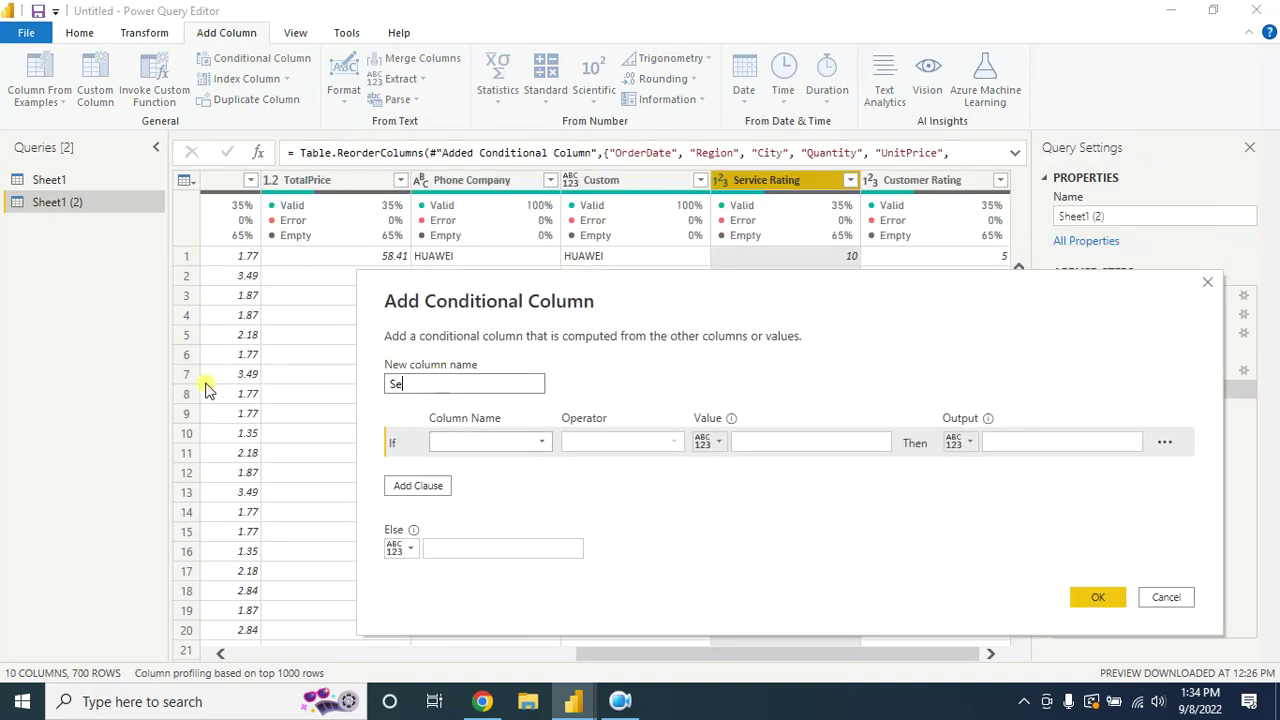
text(rvice Rating)
click(540, 447)
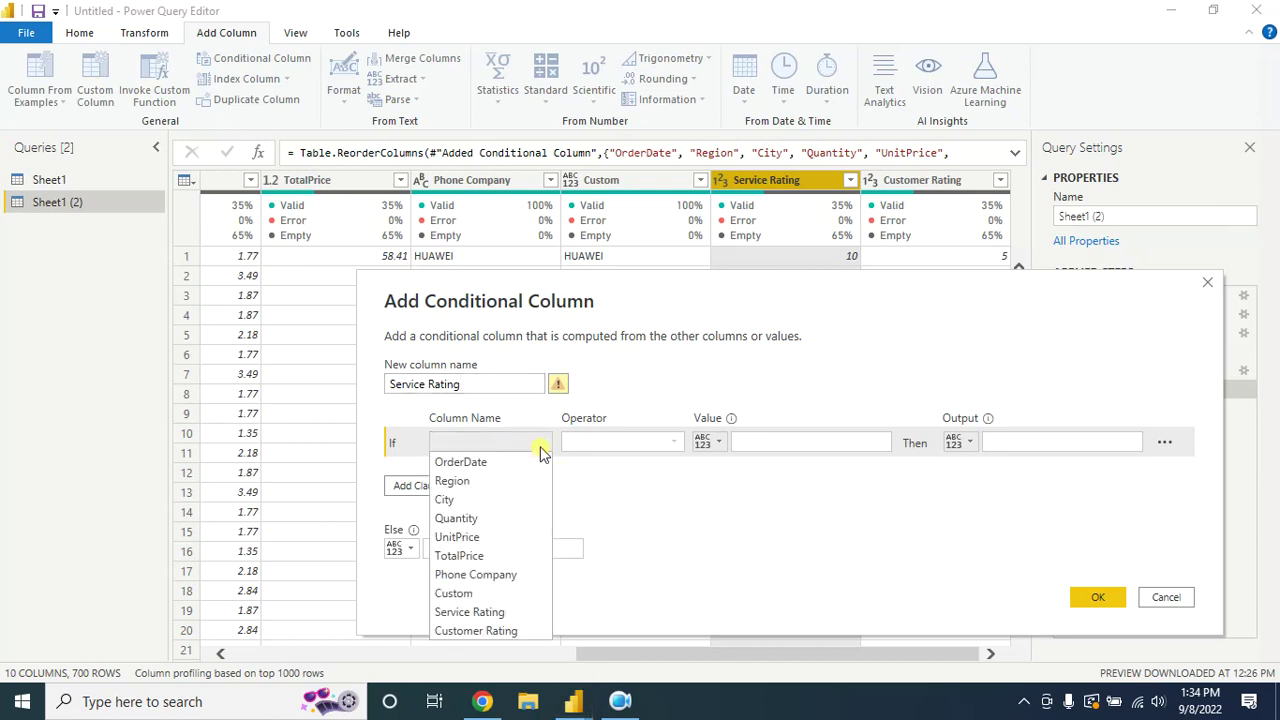
click(470, 611)
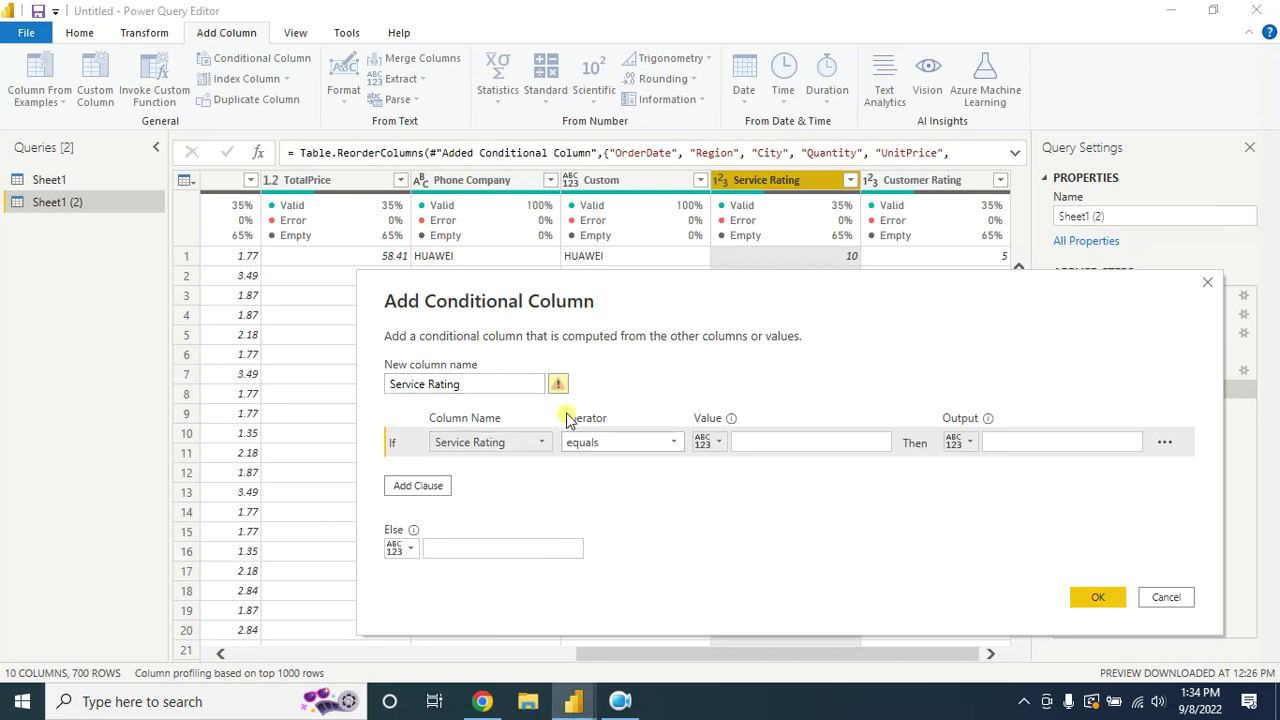
click(648, 445)
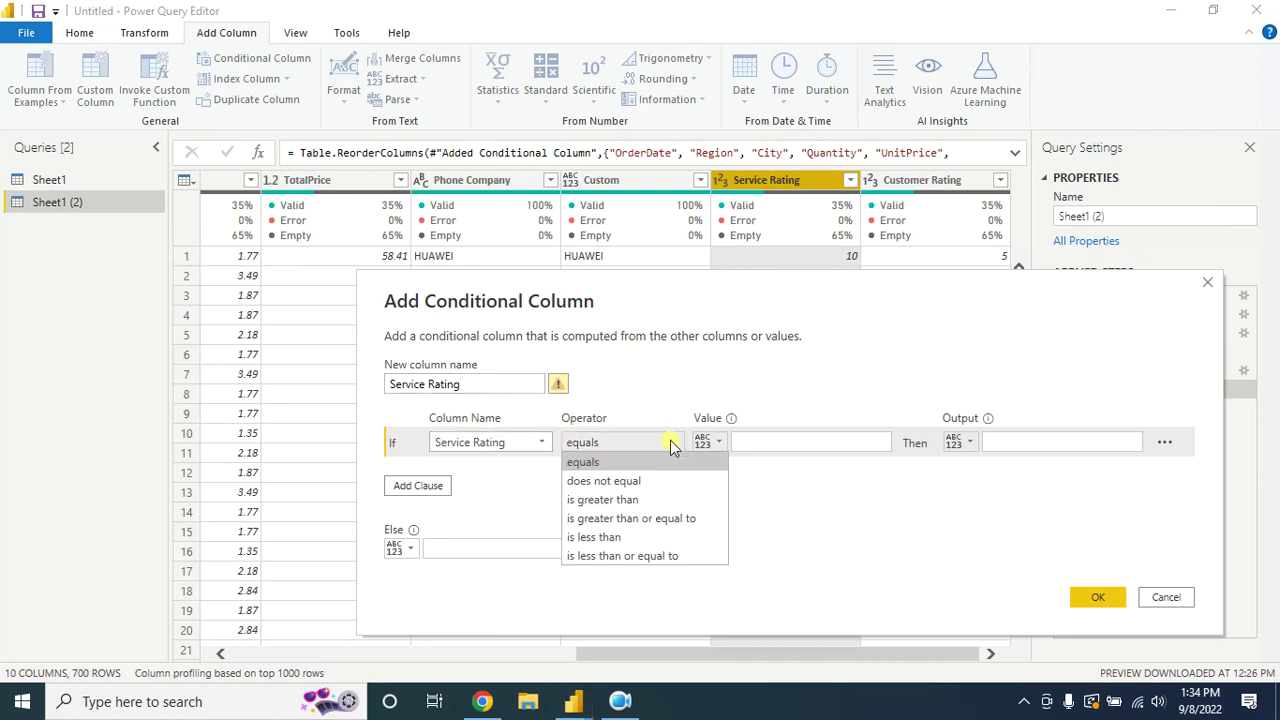
click(636, 537)
click(771, 442)
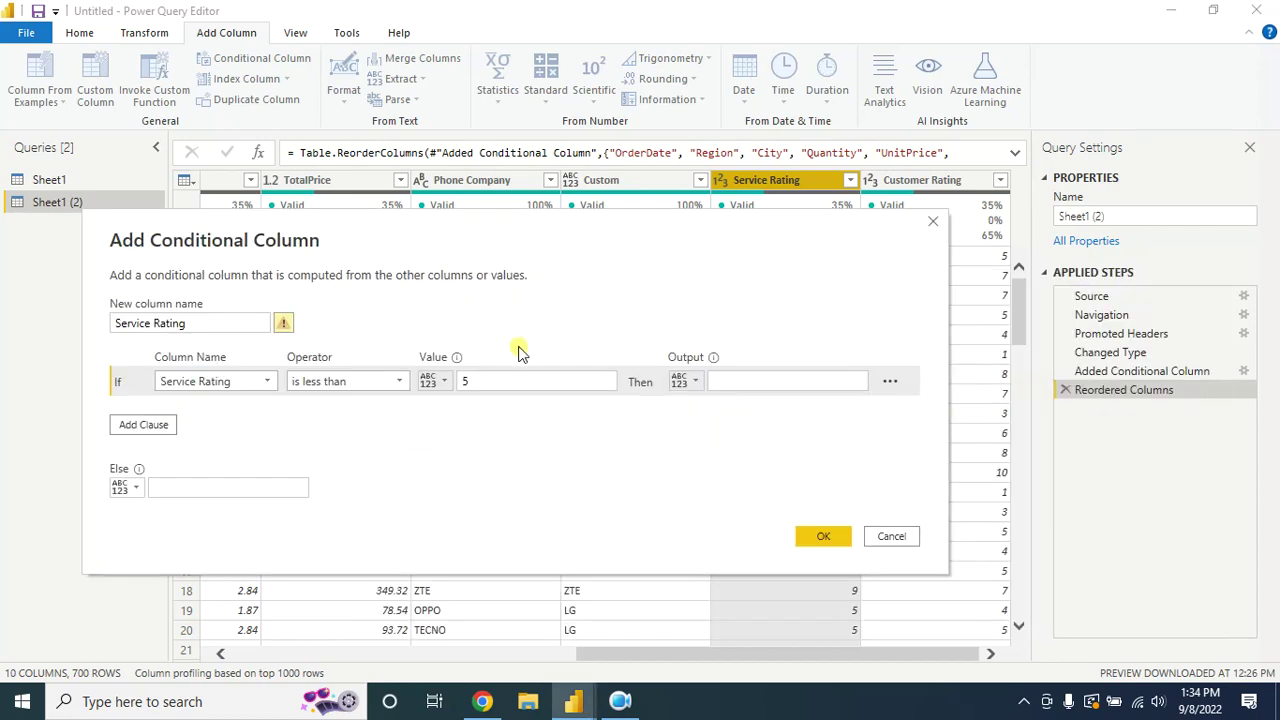
Output 5 for matches, else Service Rating, rename the column Service Rating2, and create it
click(752, 383)
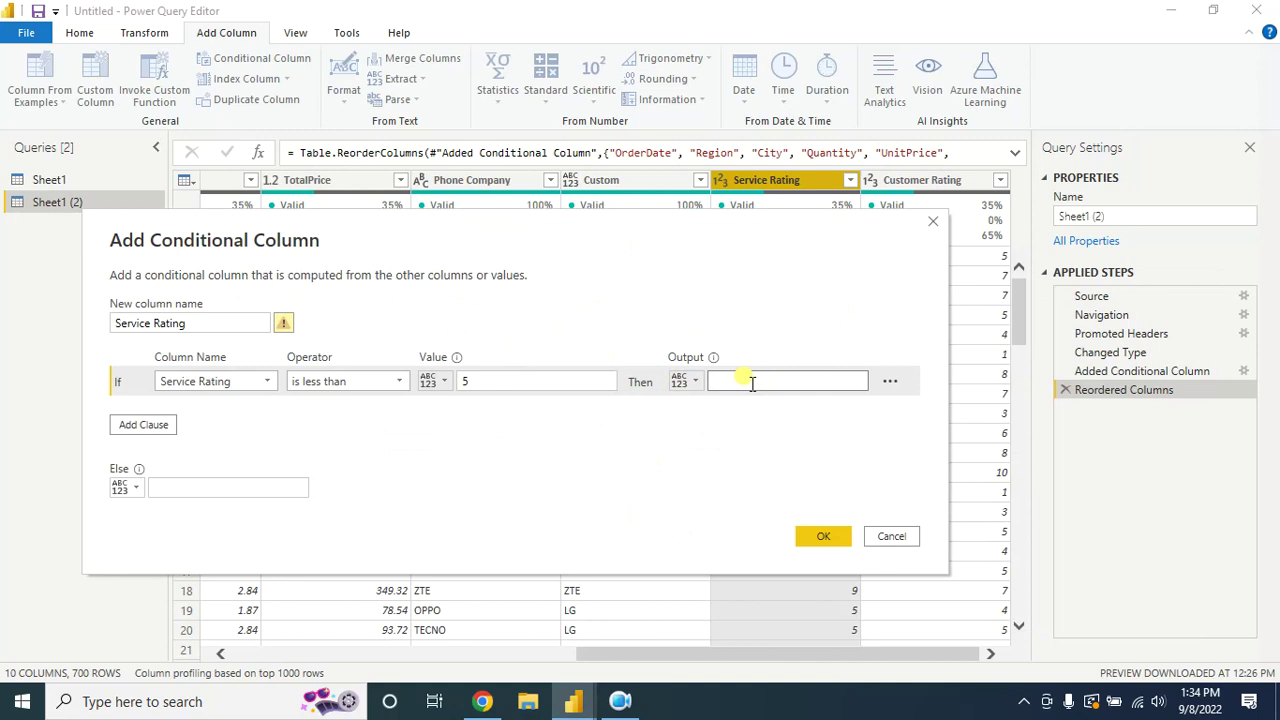
text(5)
click(136, 492)
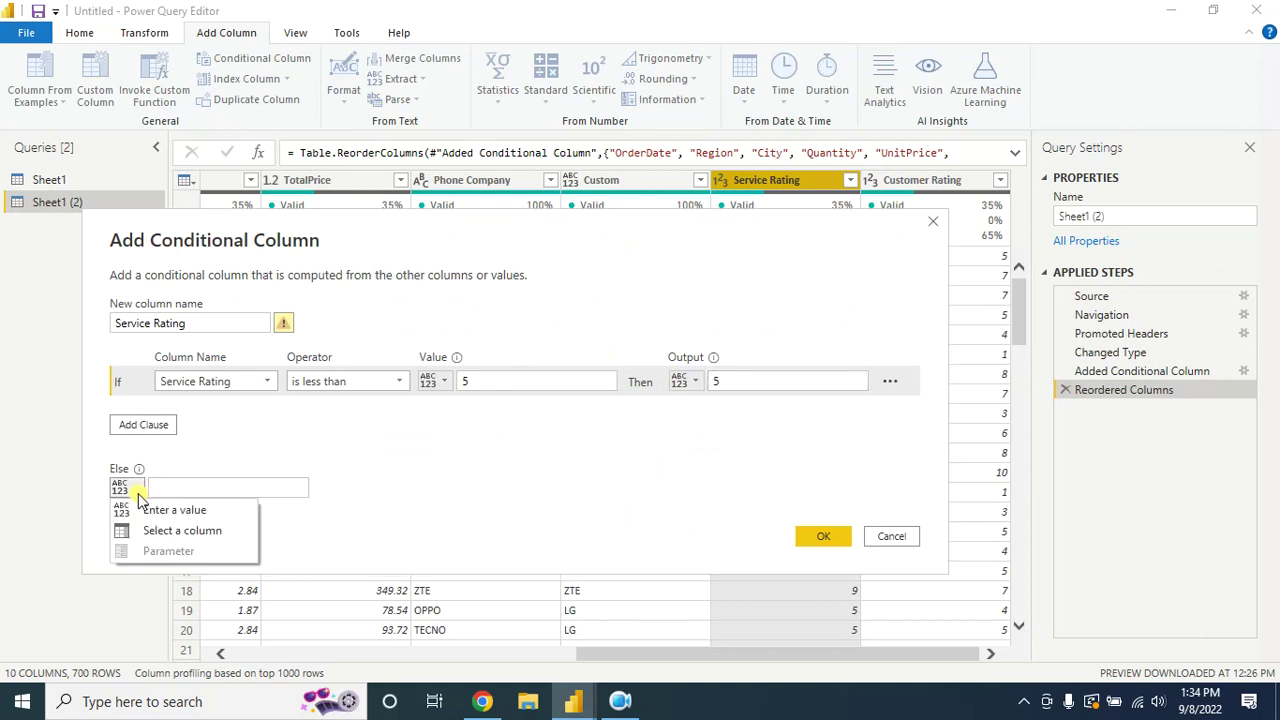
click(150, 530)
click(294, 491)
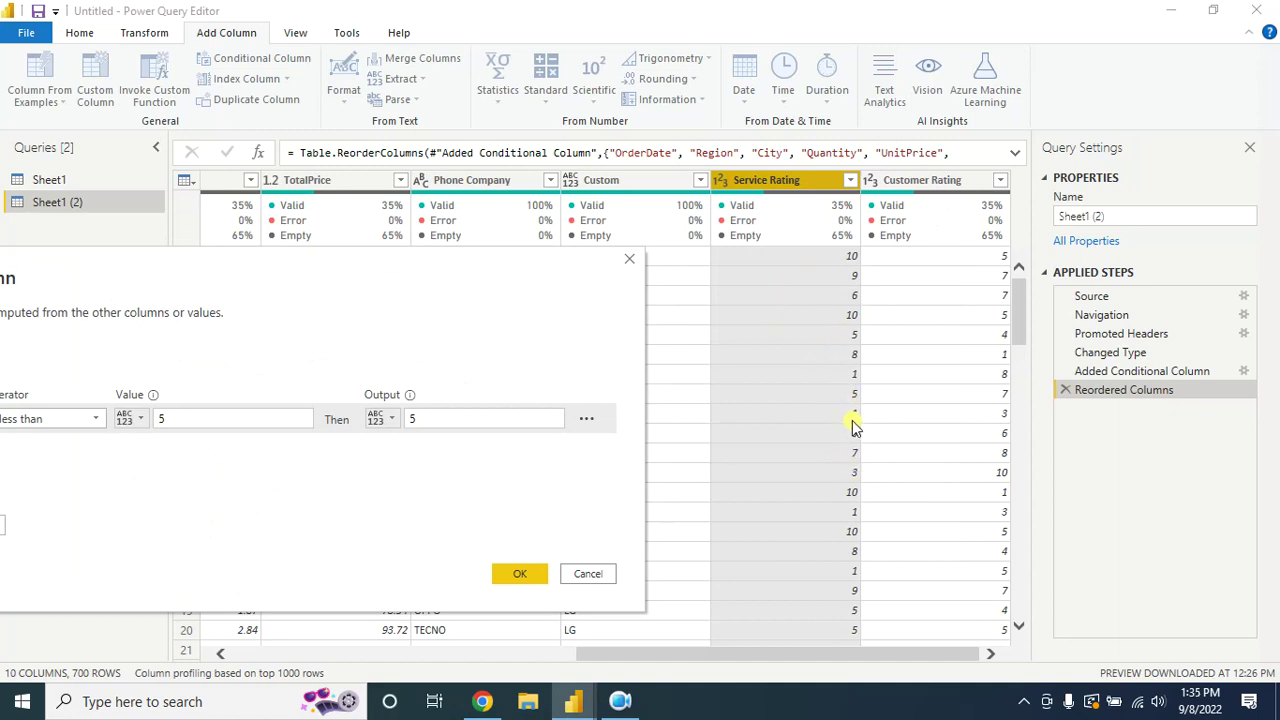
click(420, 418)
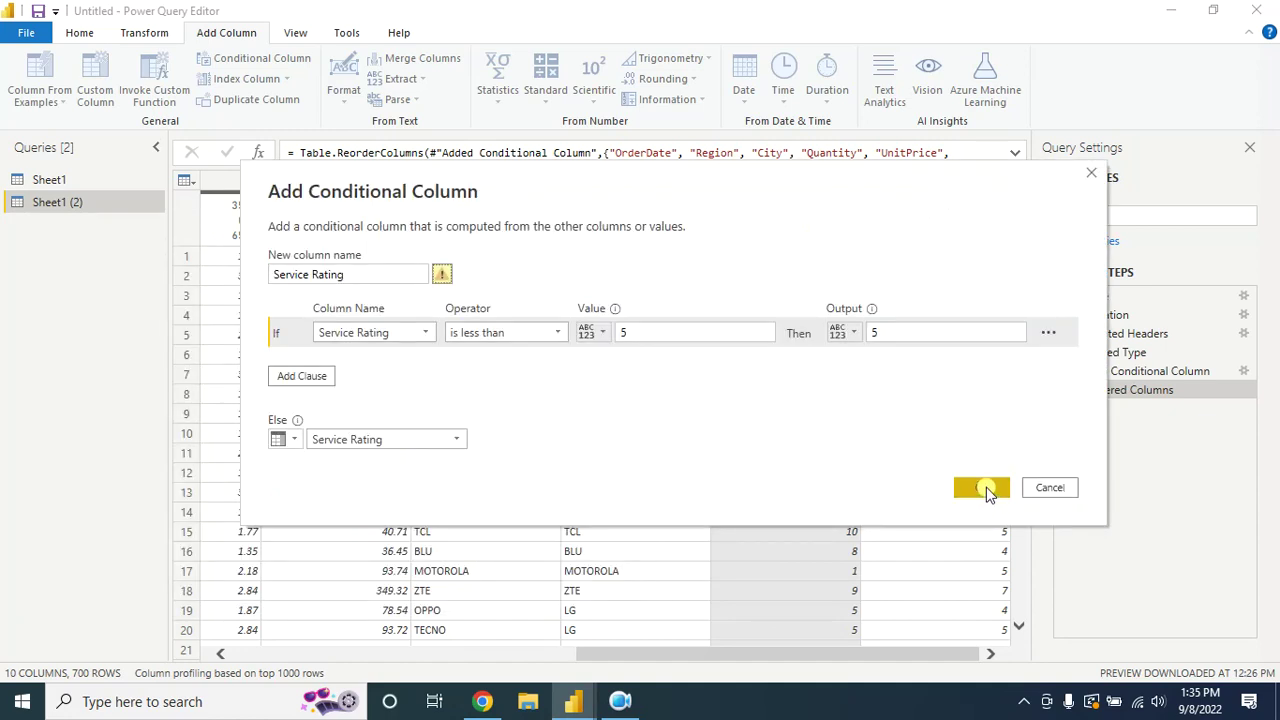
triple_click(345, 274)
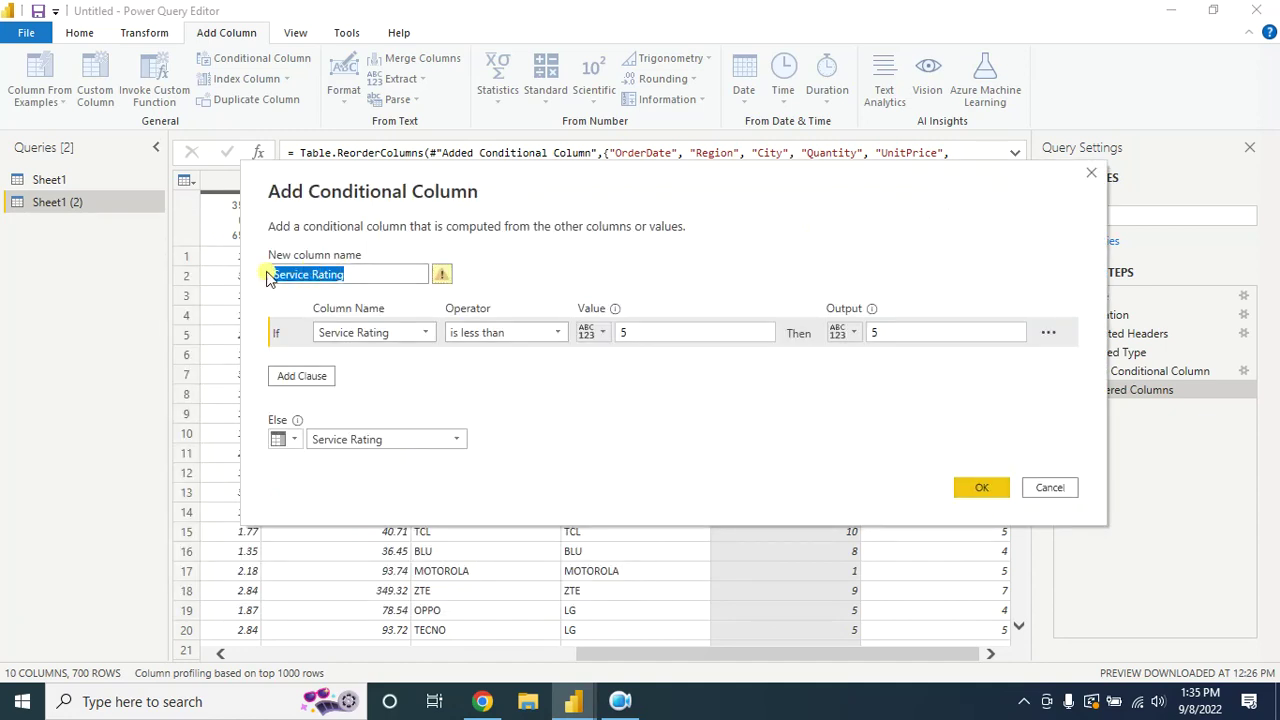
click(348, 274)
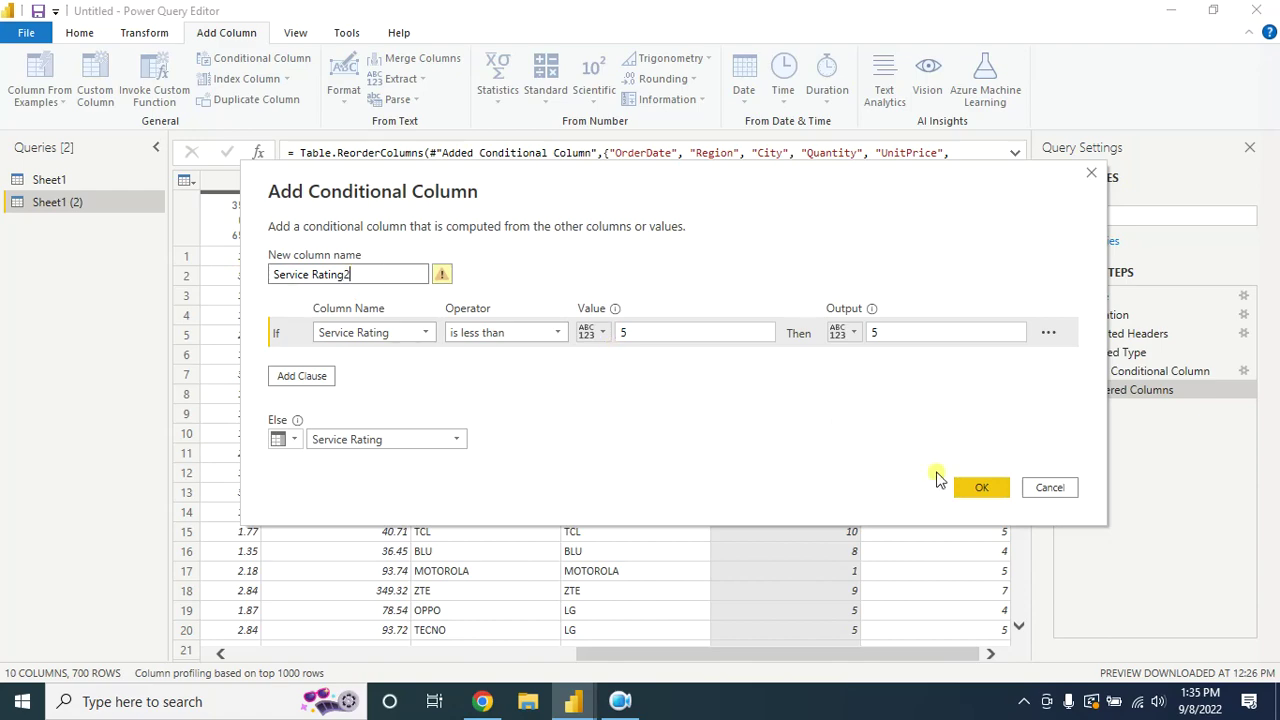
text(2)
click(984, 489)
Remove the Service Rating2 column steps and select both Service Rating and Customer Rating columns
drag(908, 180, 766, 189)
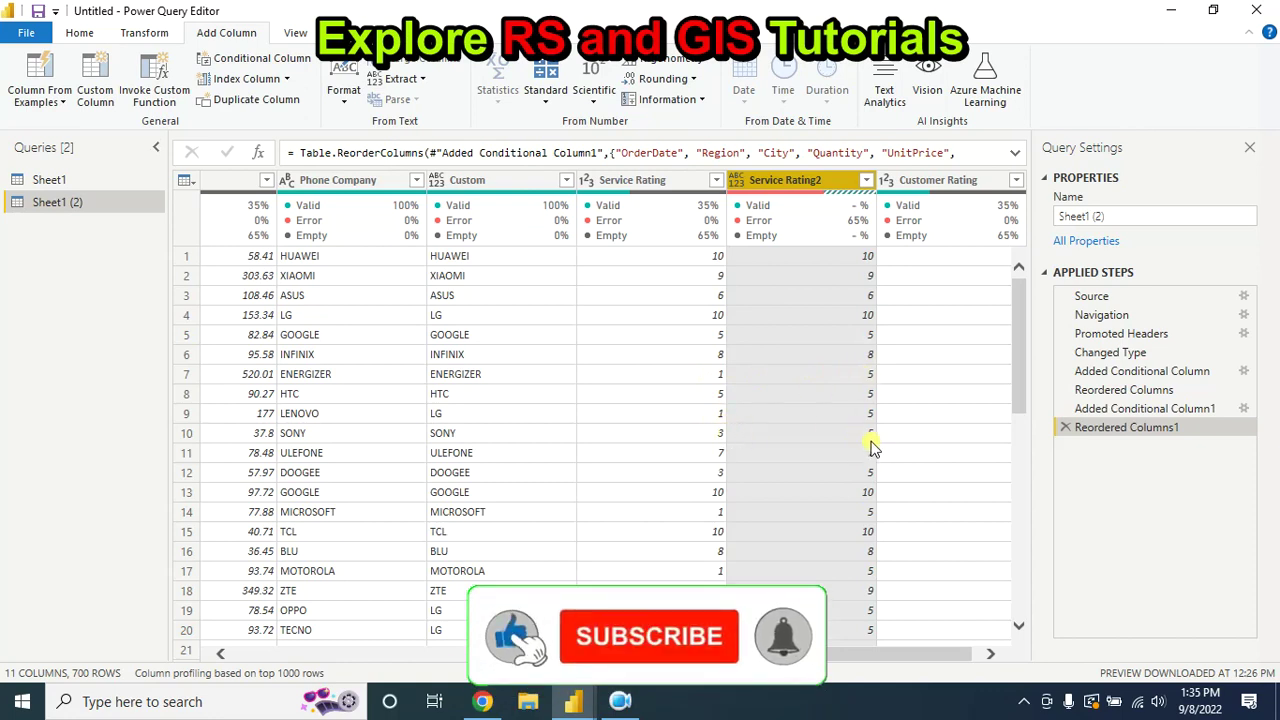
scroll(700, 420, down, 2)
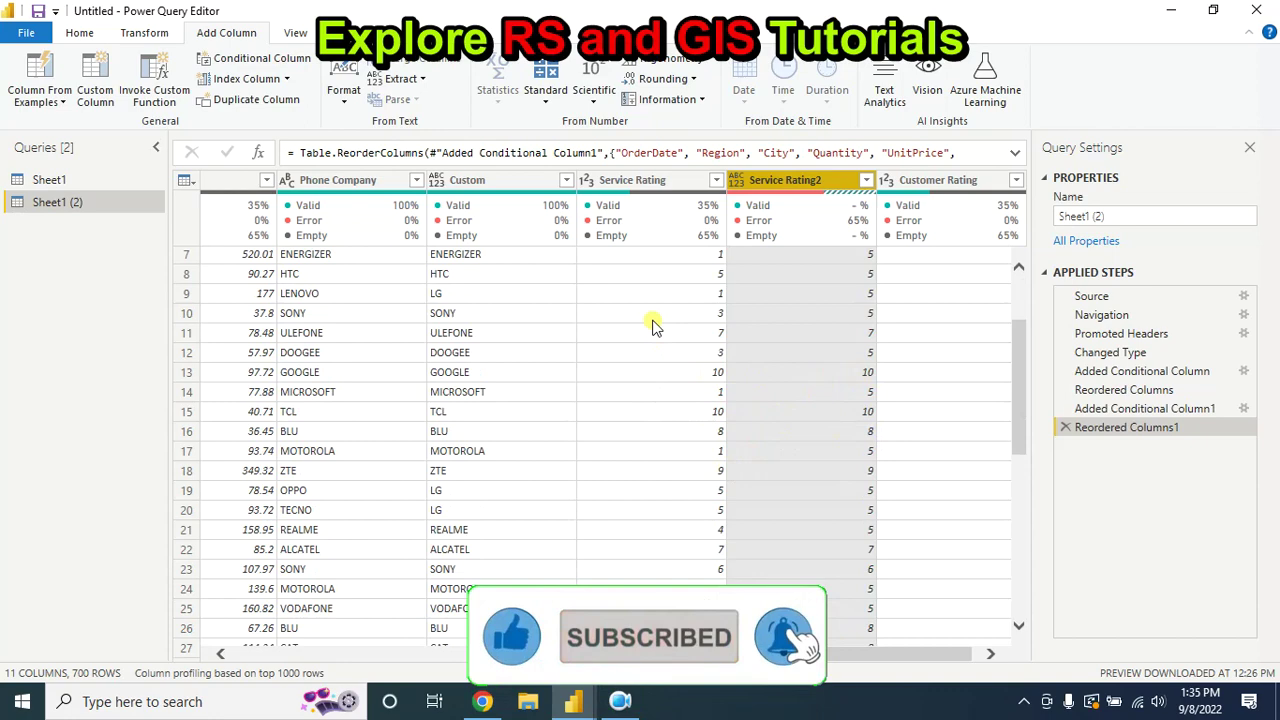
scroll(660, 330, up, 2)
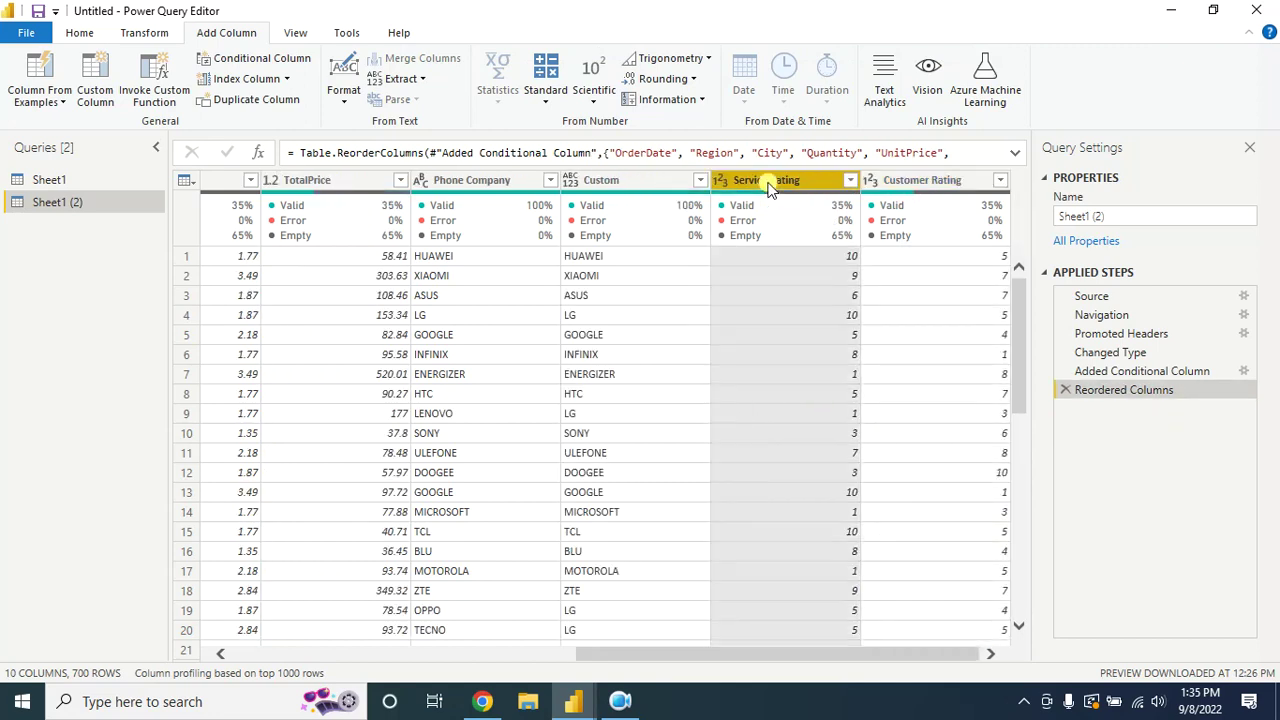
click(886, 180)
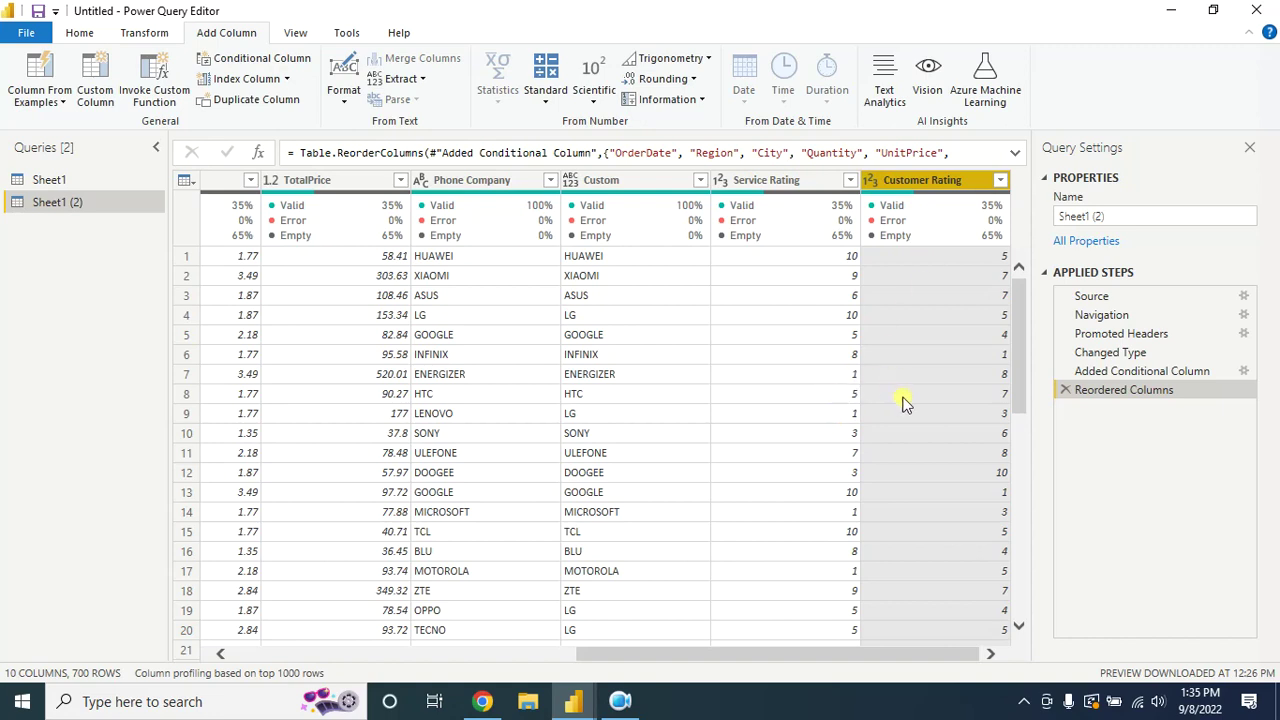
click(785, 184)
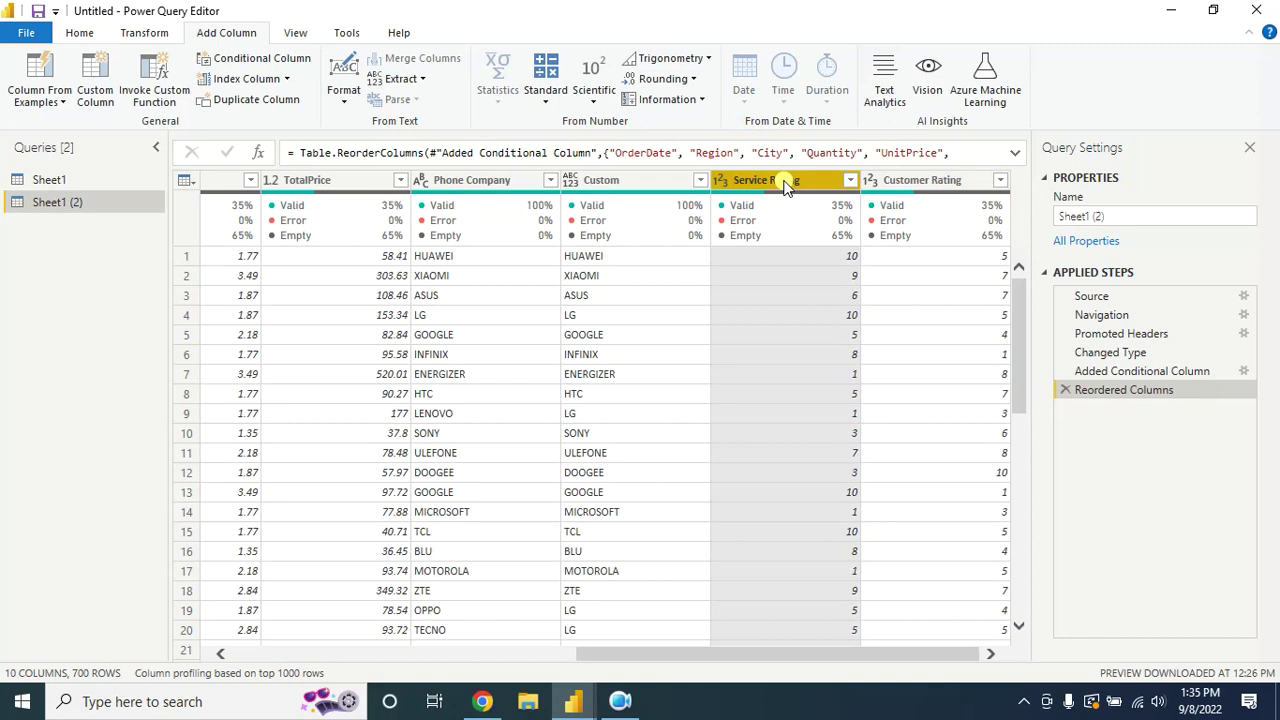
ctrl+click(908, 180)
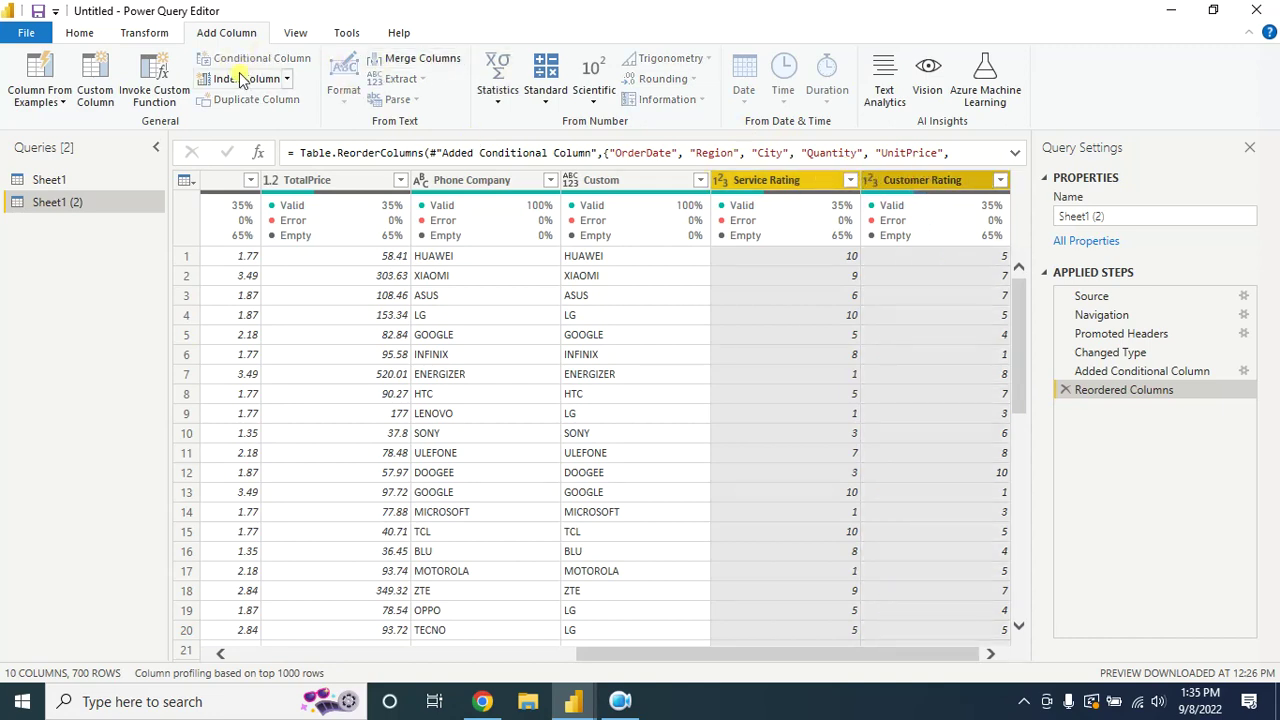
Replace every 3 with 5 in Service Rating and Customer Rating, then review the result
click(148, 36)
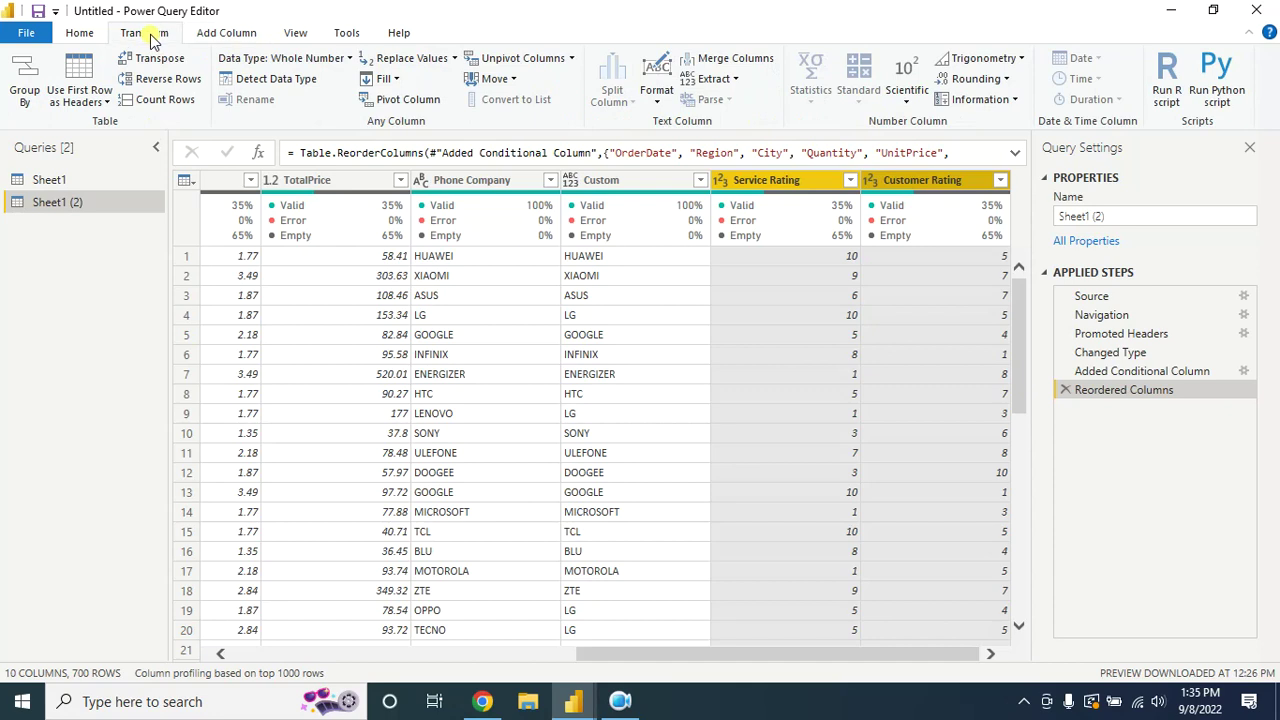
click(453, 58)
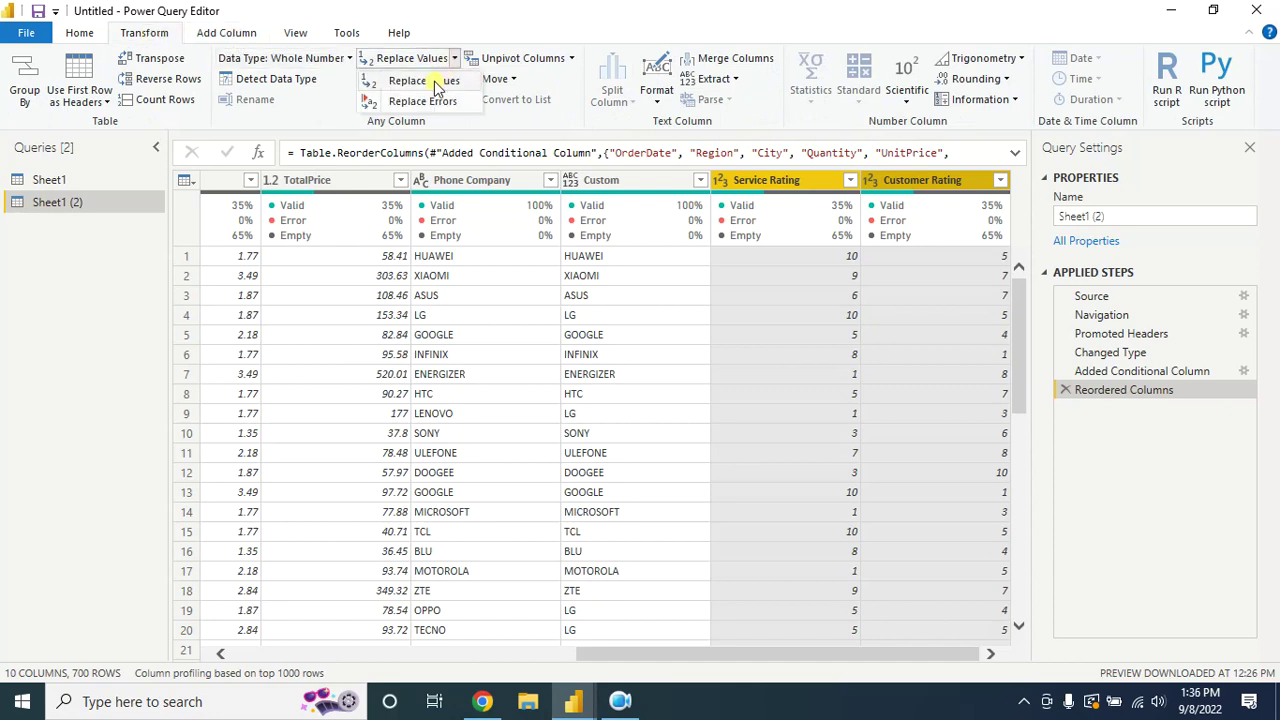
click(435, 82)
drag(514, 240, 375, 165)
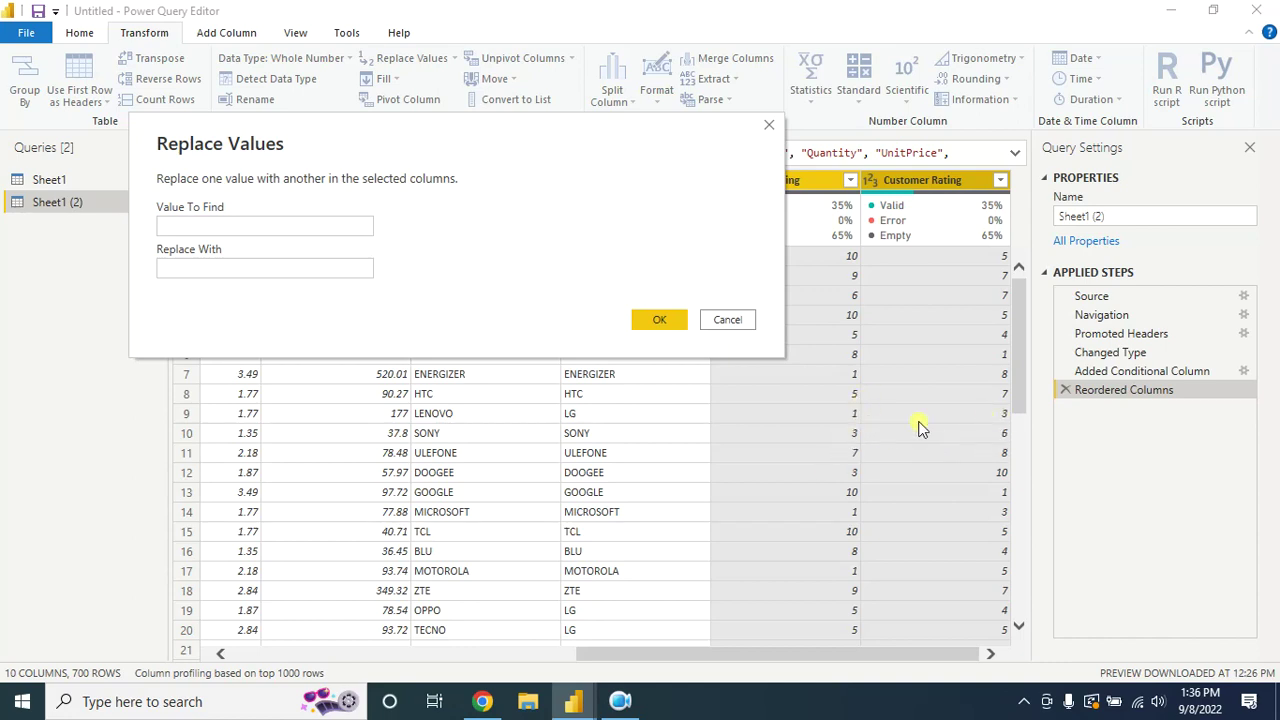
click(190, 225)
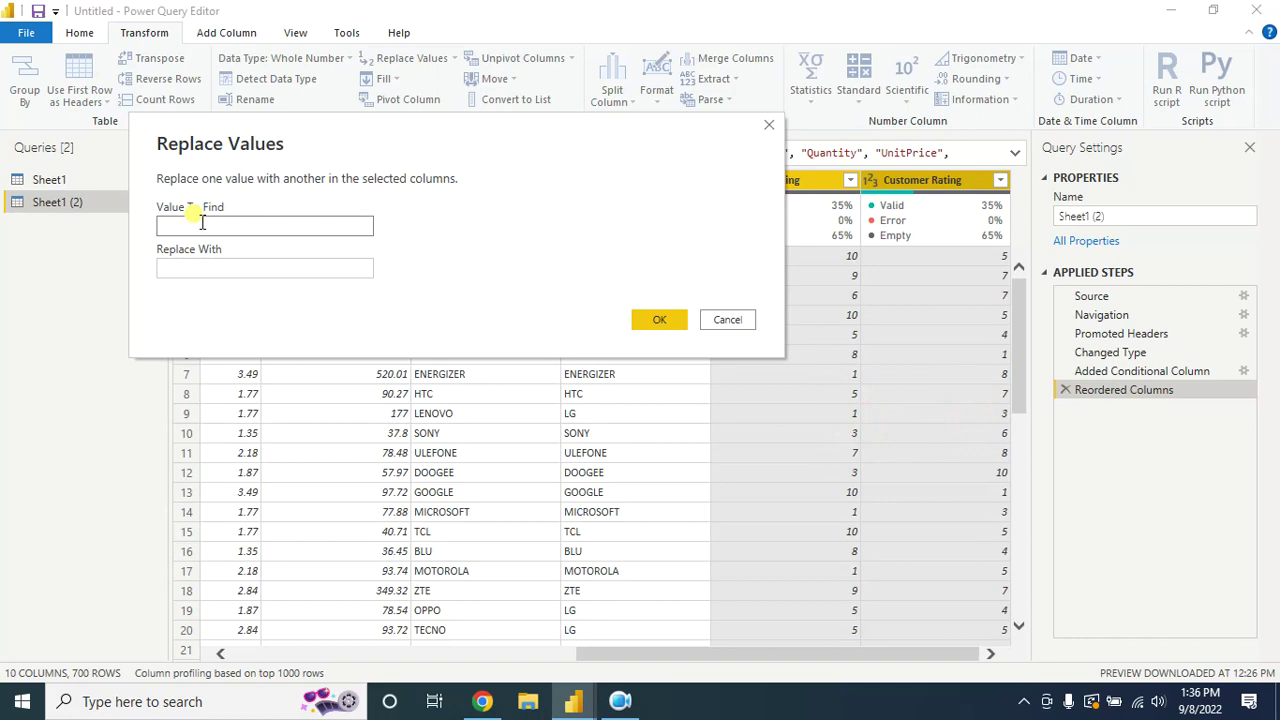
click(191, 268)
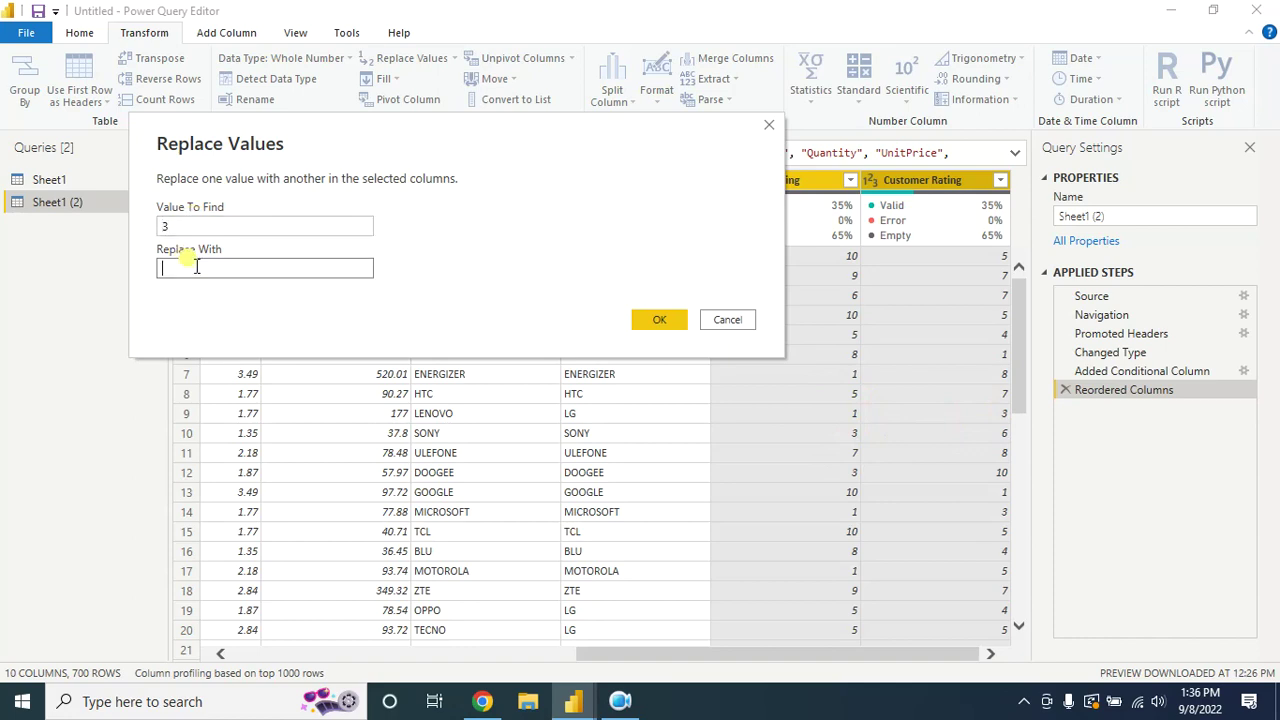
text(5)
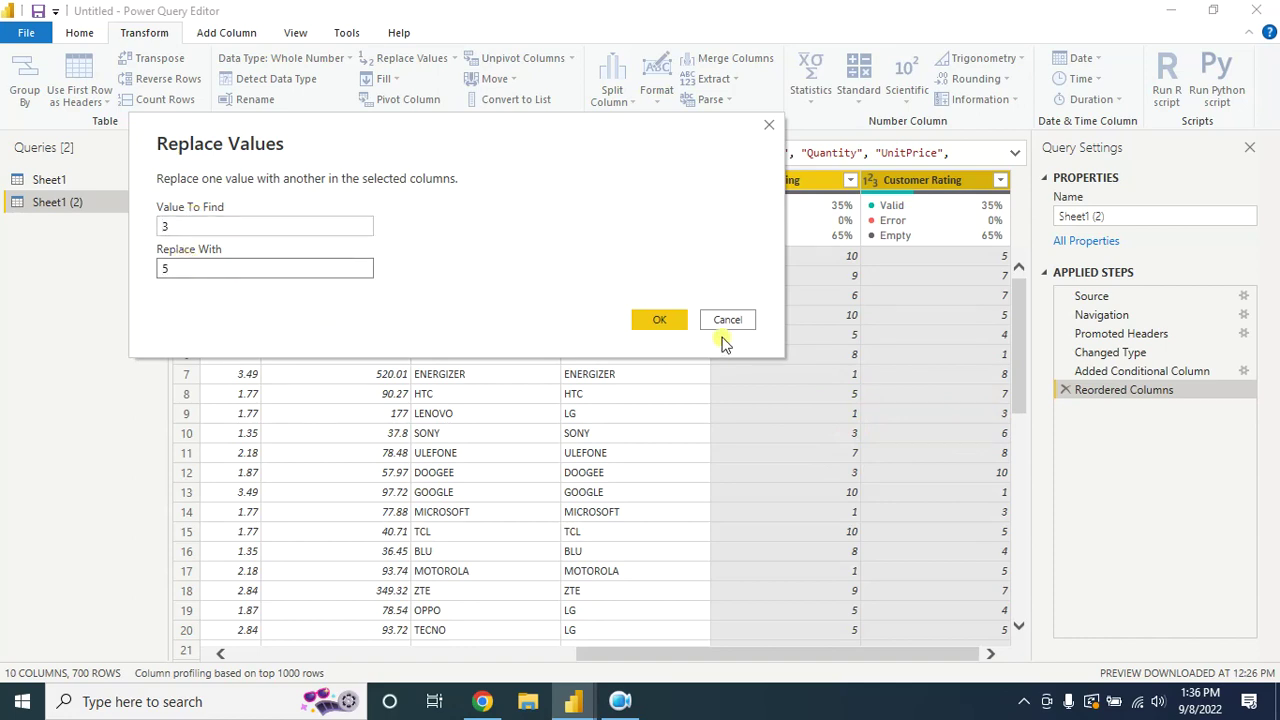
click(668, 322)
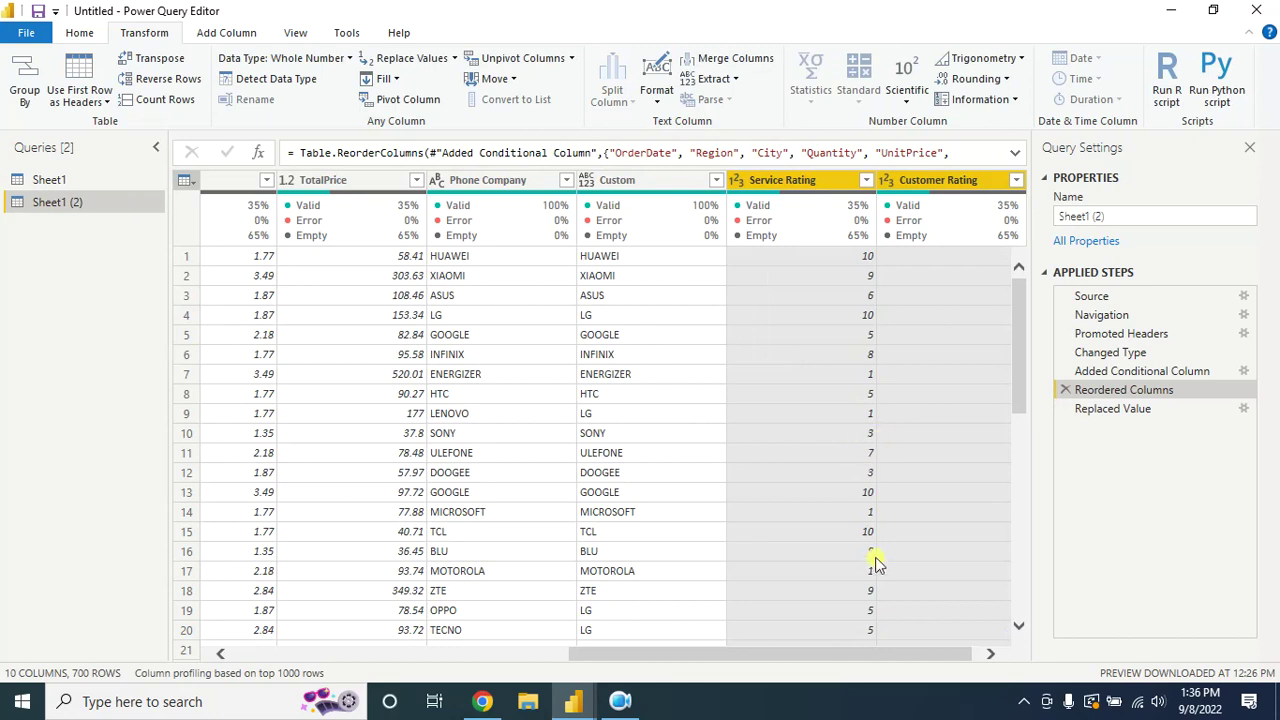
click(1209, 404)
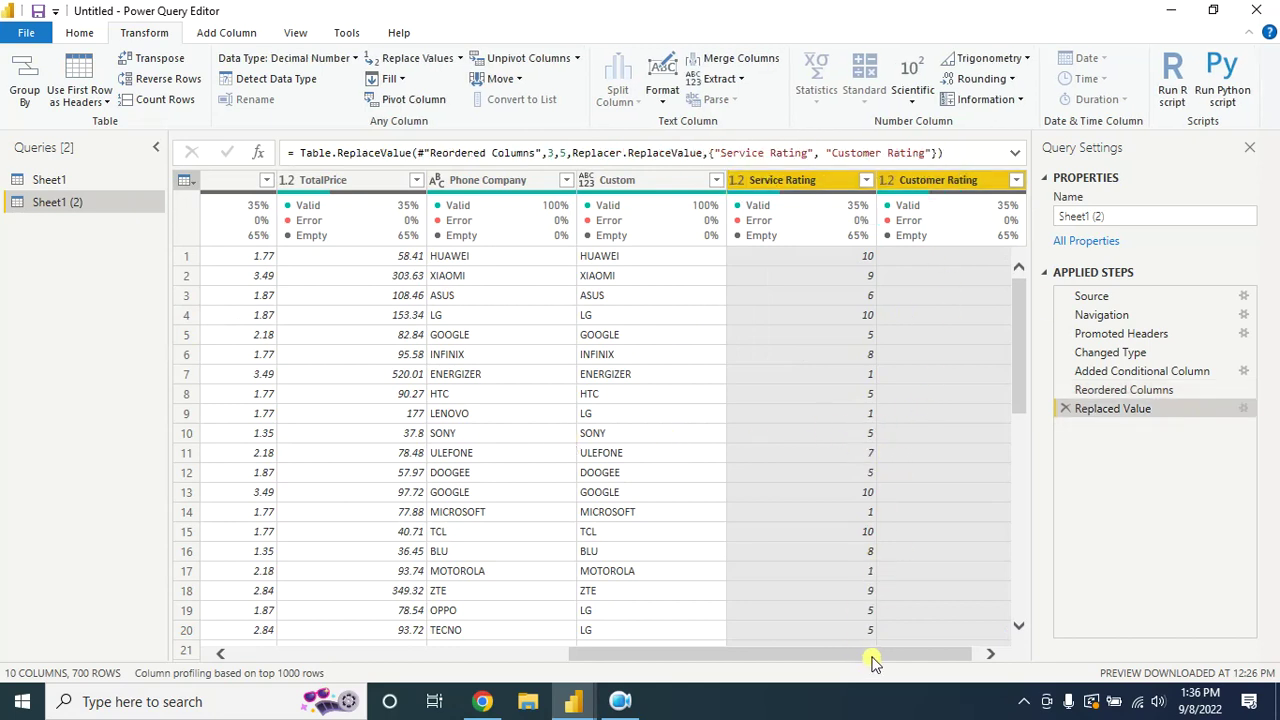
drag(872, 662, 880, 660)
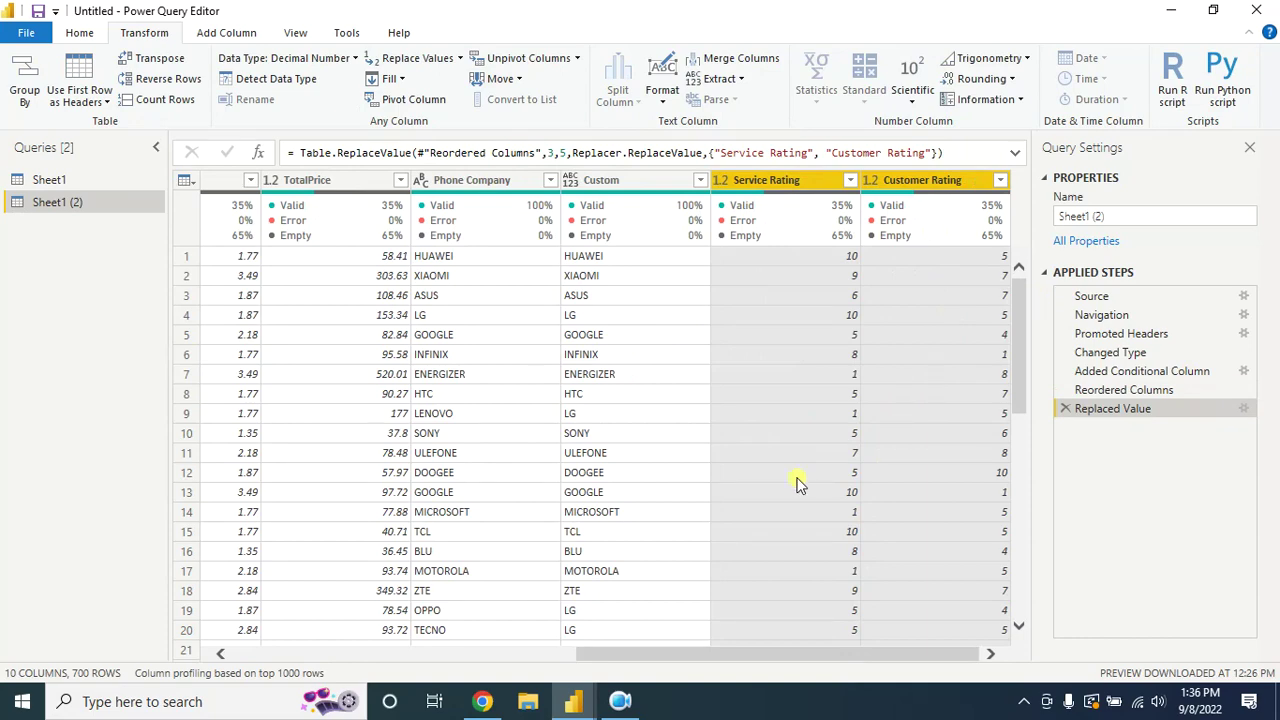
drag(797, 654, 688, 646)
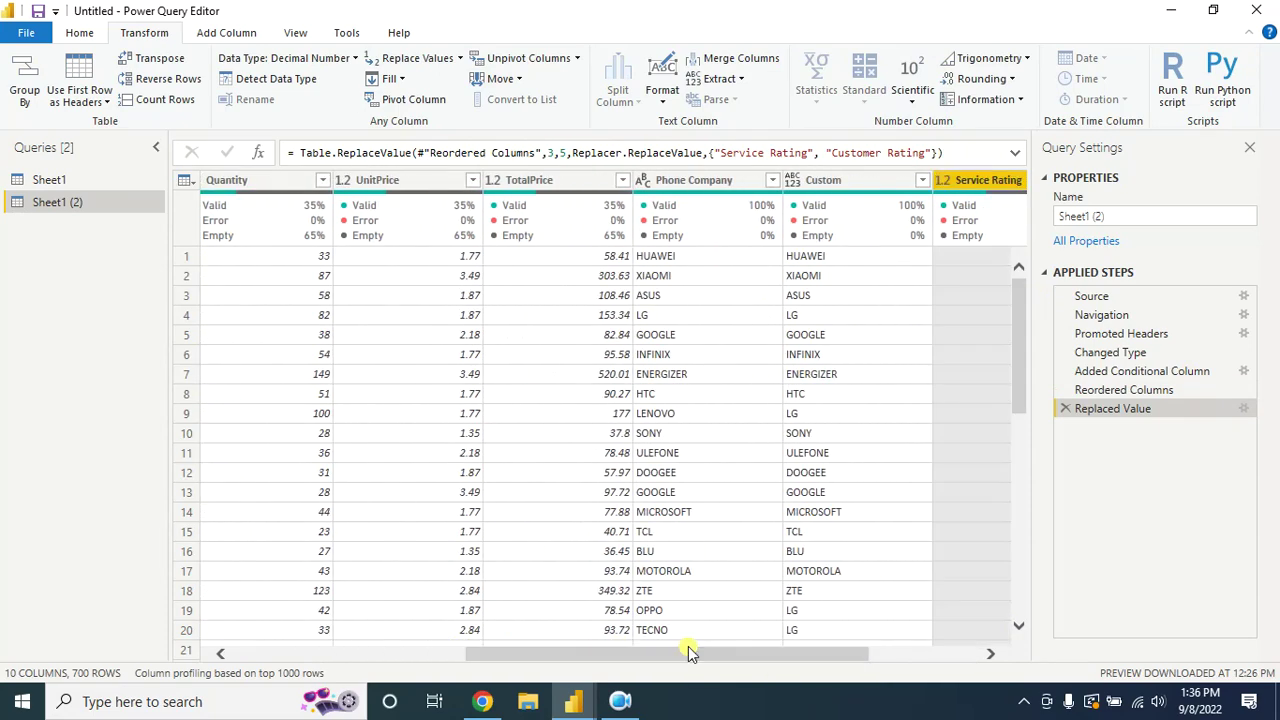